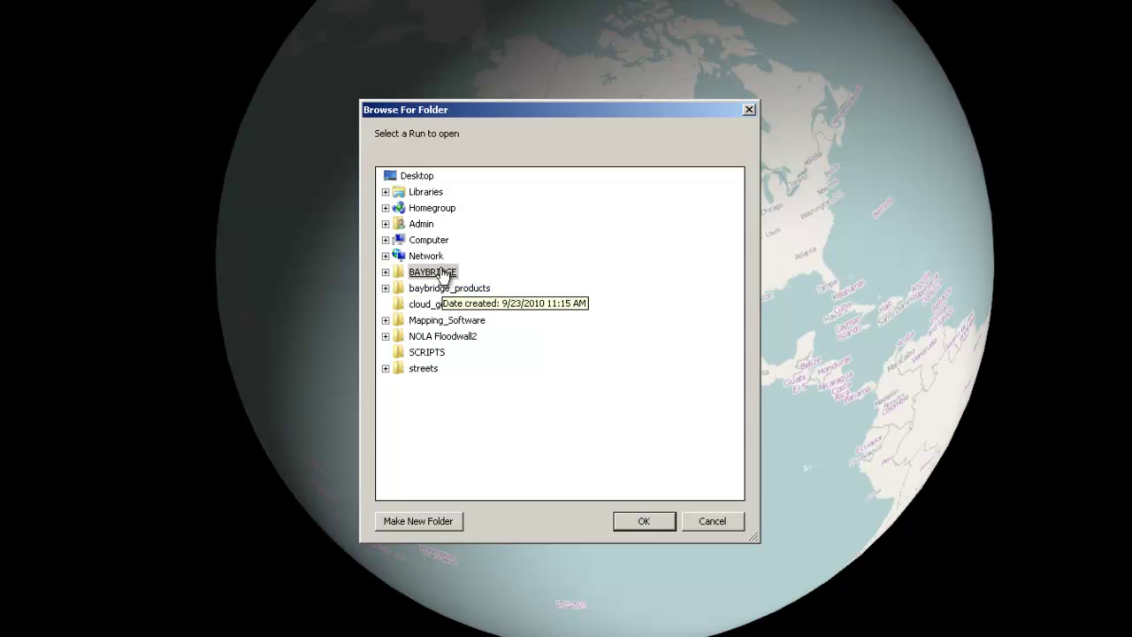
double_click(441, 273)
double_click(477, 287)
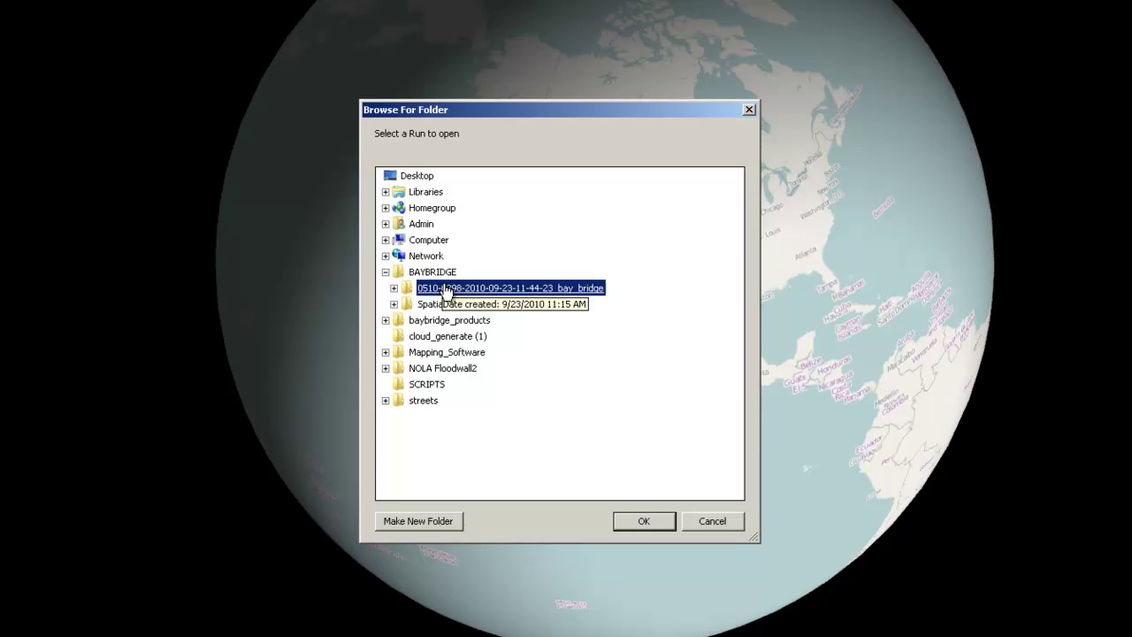
left_click(659, 522)
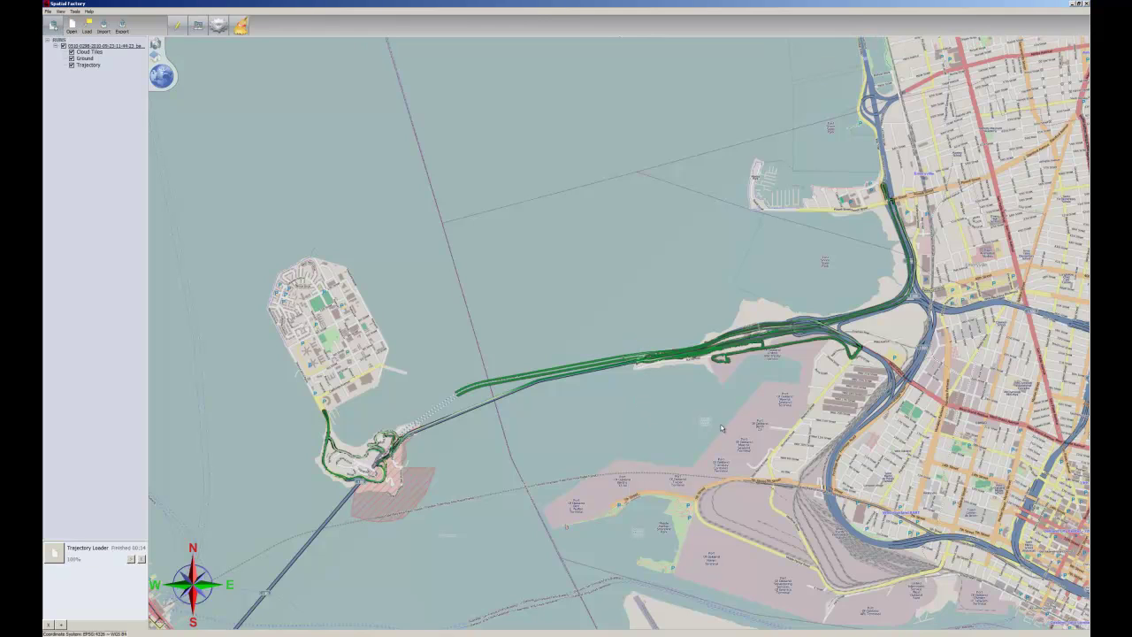
Examine the bay bridge run's trajectory and ground imagery on the map, up close around Burma Road and in overview.
left_click_drag(629, 398, 573, 392)
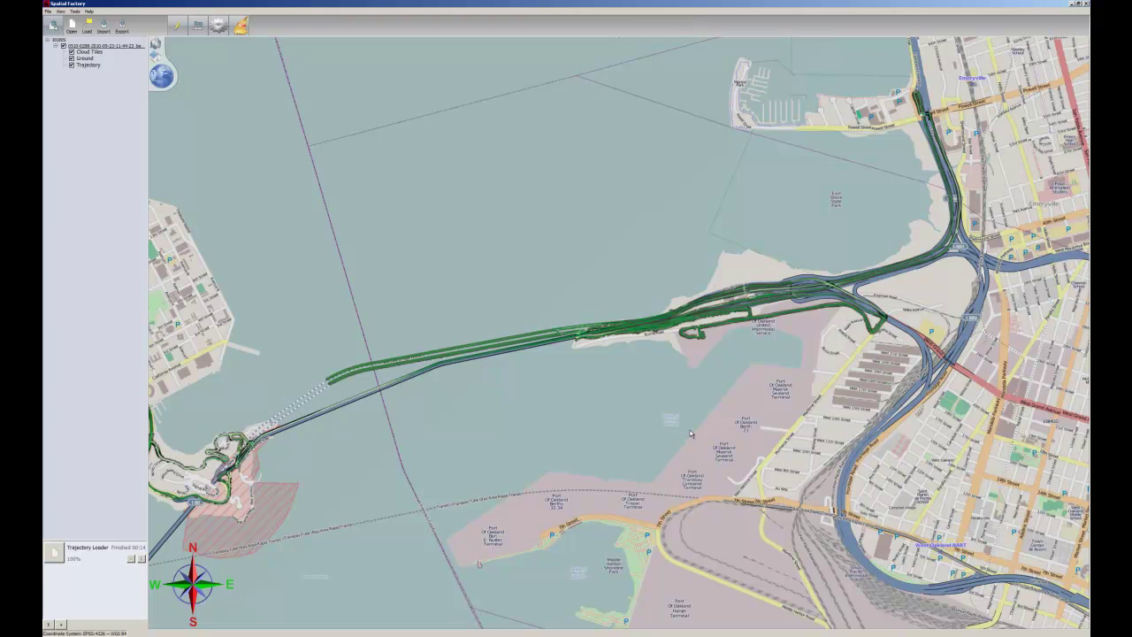
scroll(626, 406, "up", 3)
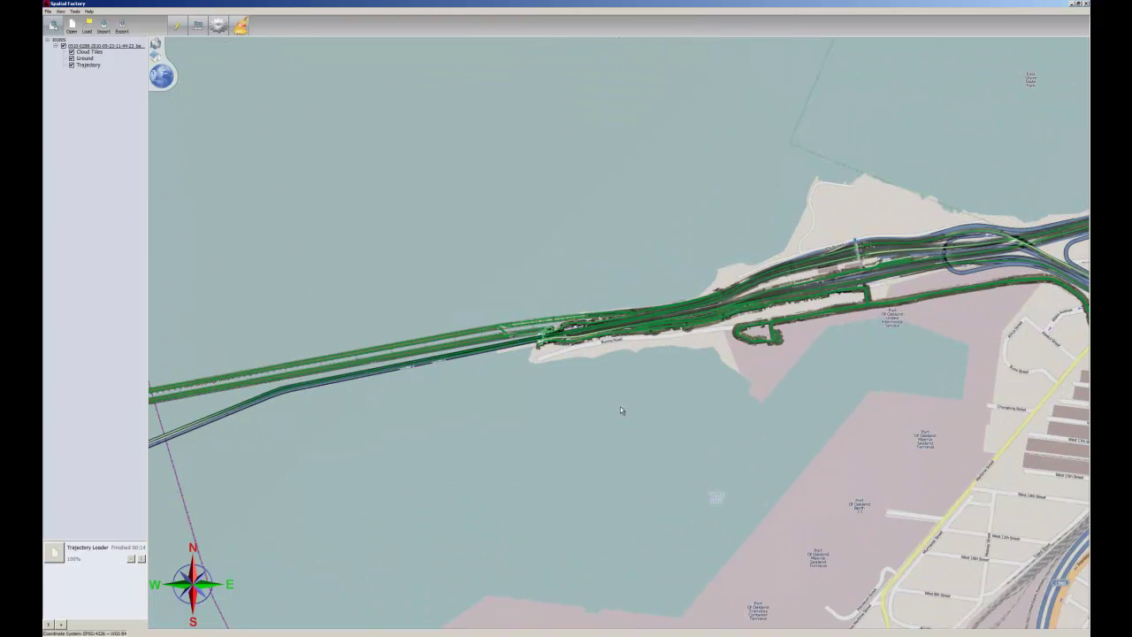
scroll(646, 412, "up", 5)
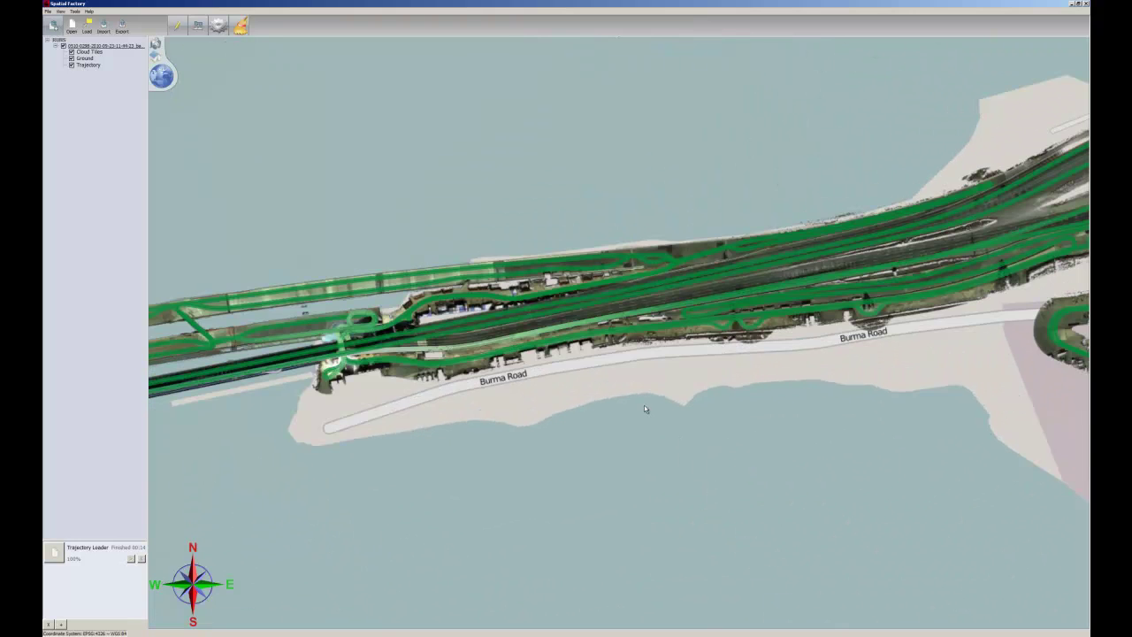
scroll(552, 385, "up", 5)
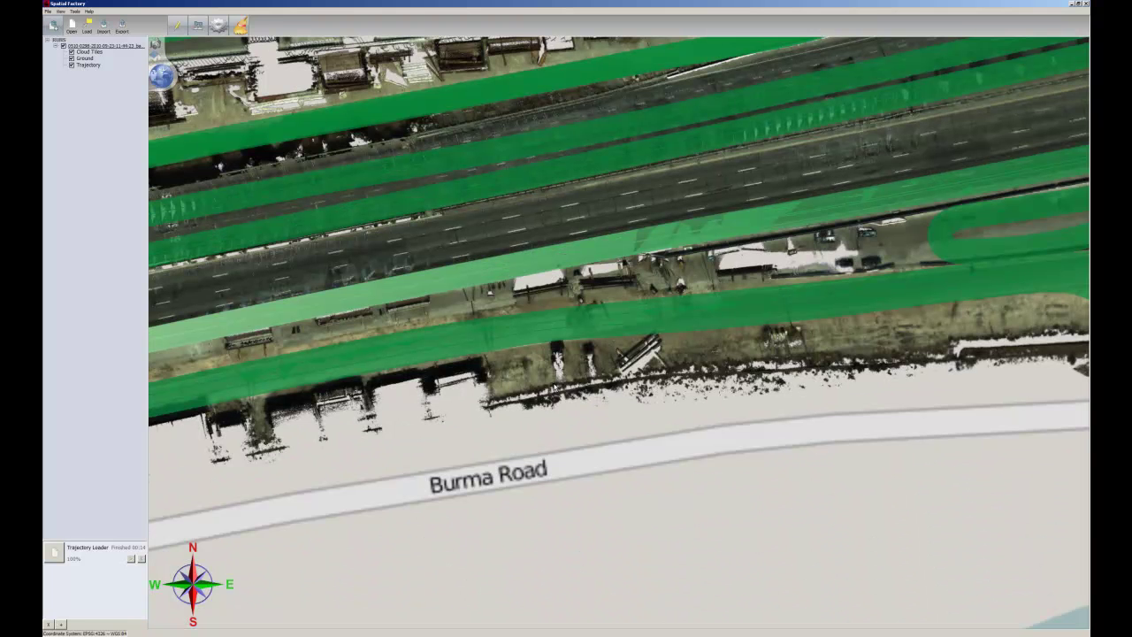
scroll(555, 384, "up", 1)
left_click_drag(611, 196, 570, 297)
scroll(567, 297, "up", 1)
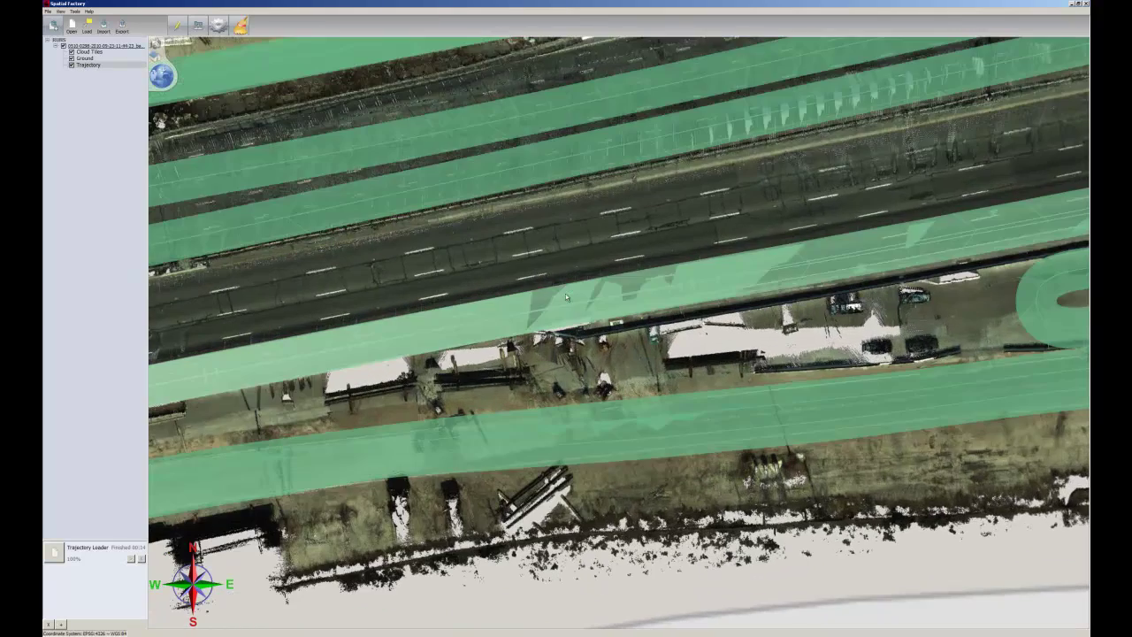
scroll(566, 297, "down", 4)
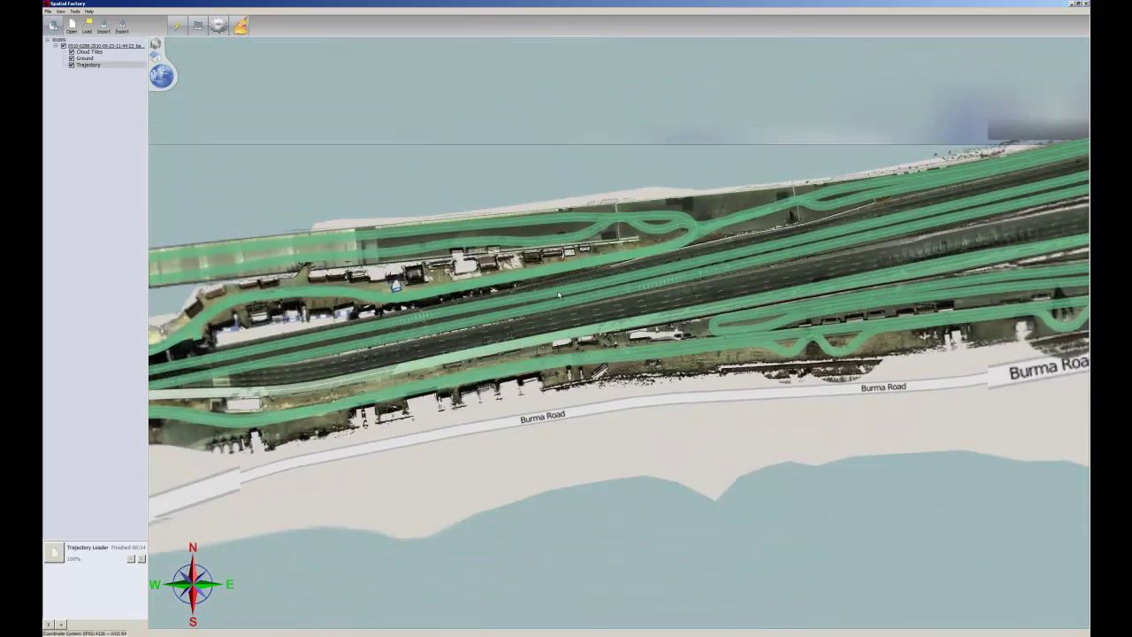
scroll(557, 295, "down", 3)
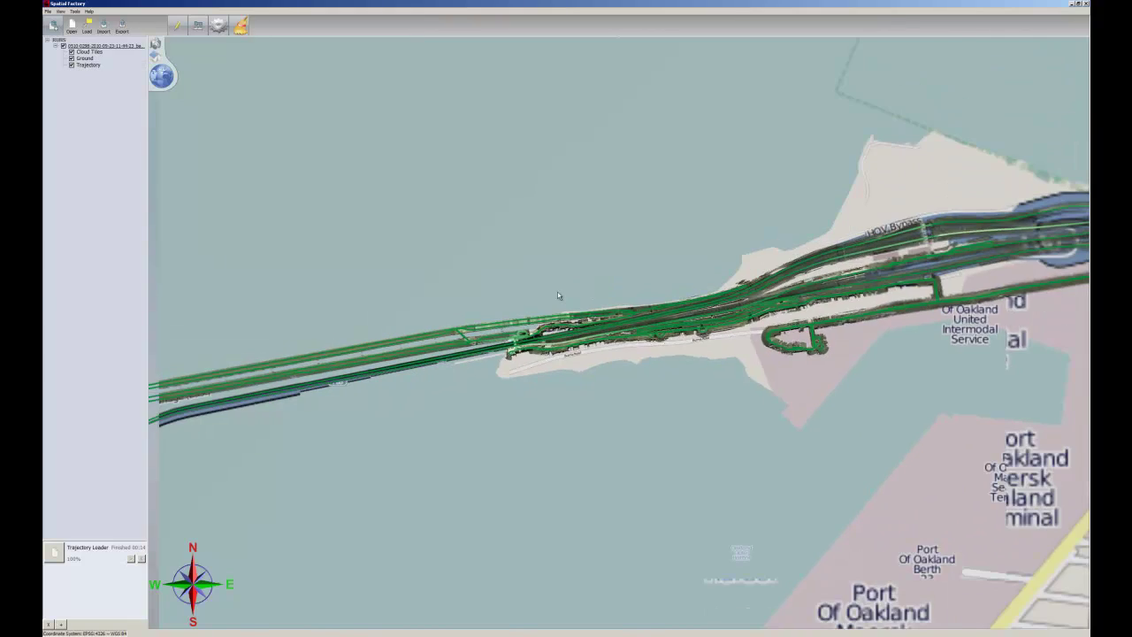
scroll(555, 294, "down", 2)
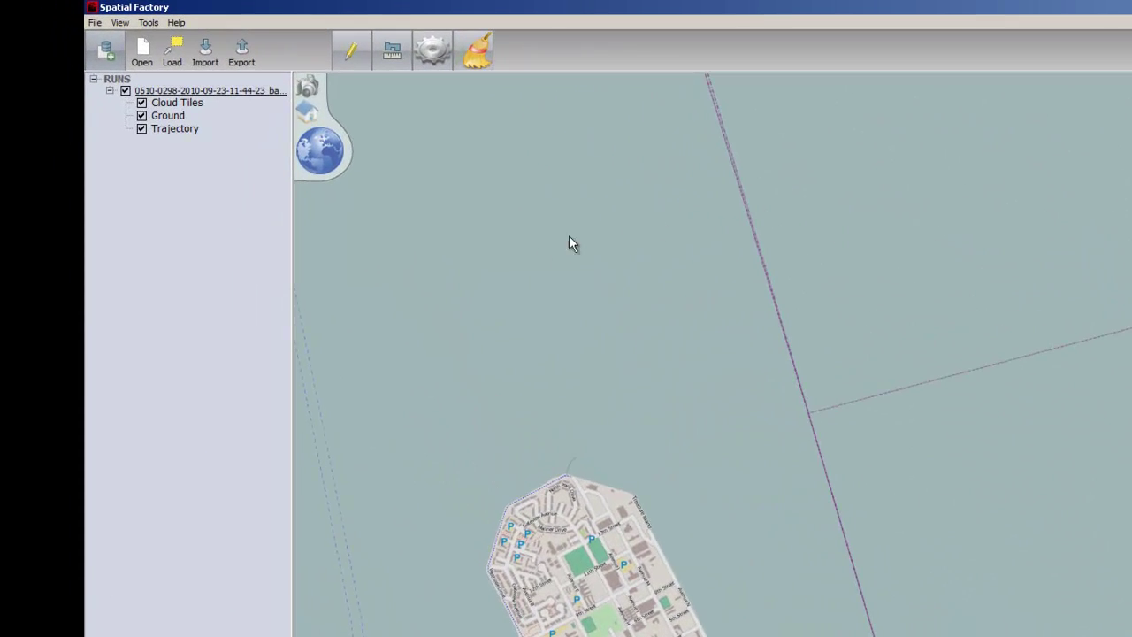
Switch from the globe map to the 3D point cloud view of the run.
left_click(307, 112)
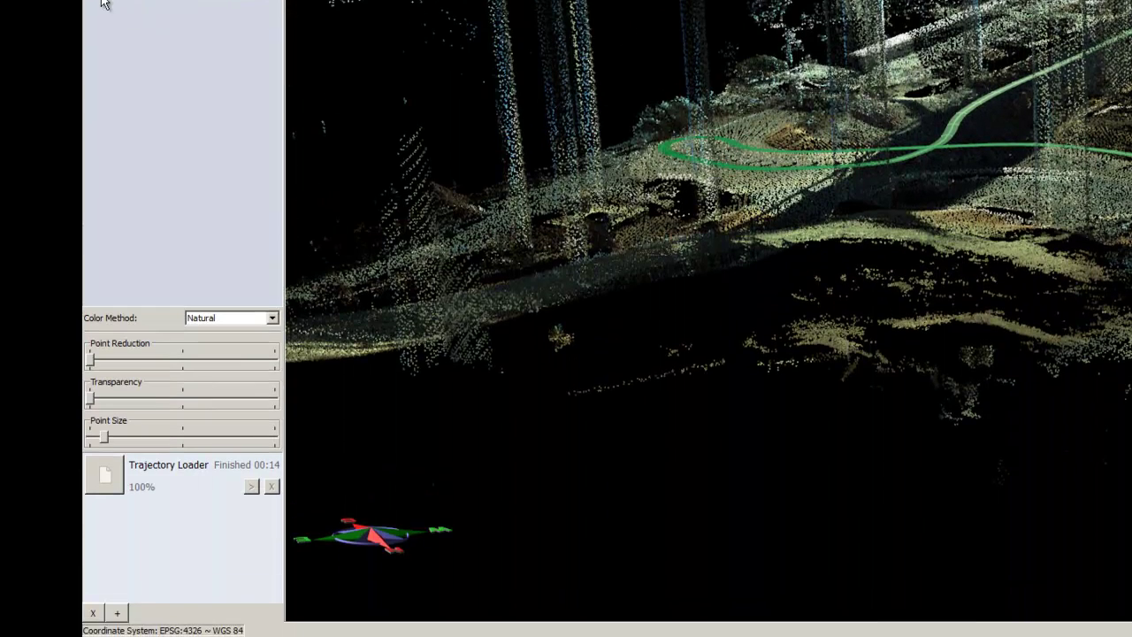
Preview the point cloud in the IR Reflectivity, Height and Flat color methods, and return it to Natural.
left_click(271, 321)
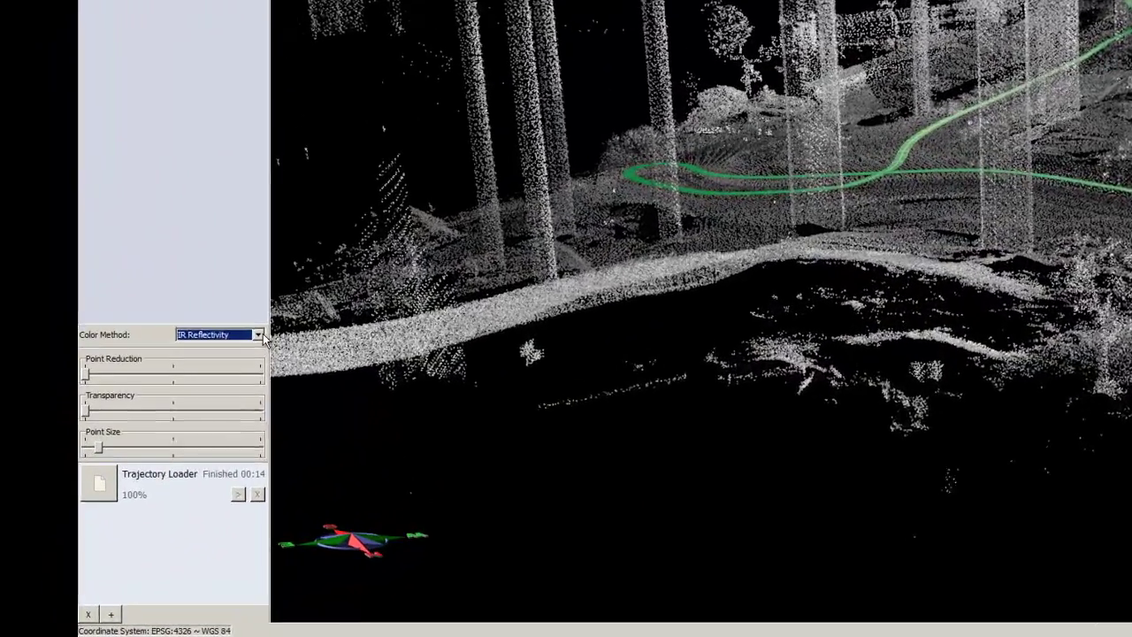
left_click(131, 470)
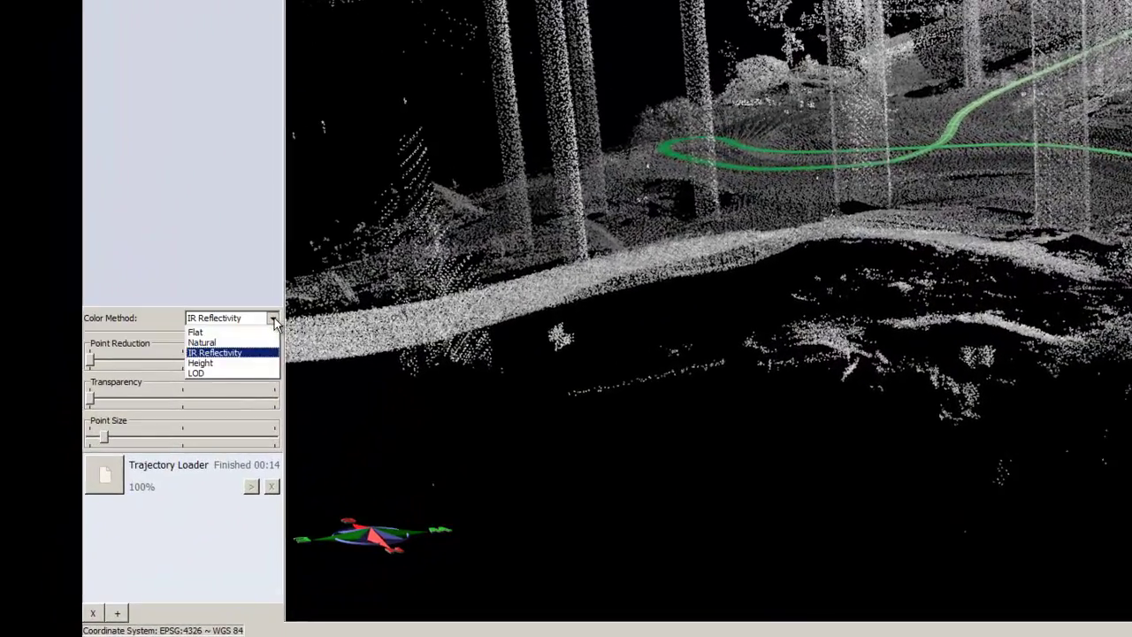
left_click(253, 363)
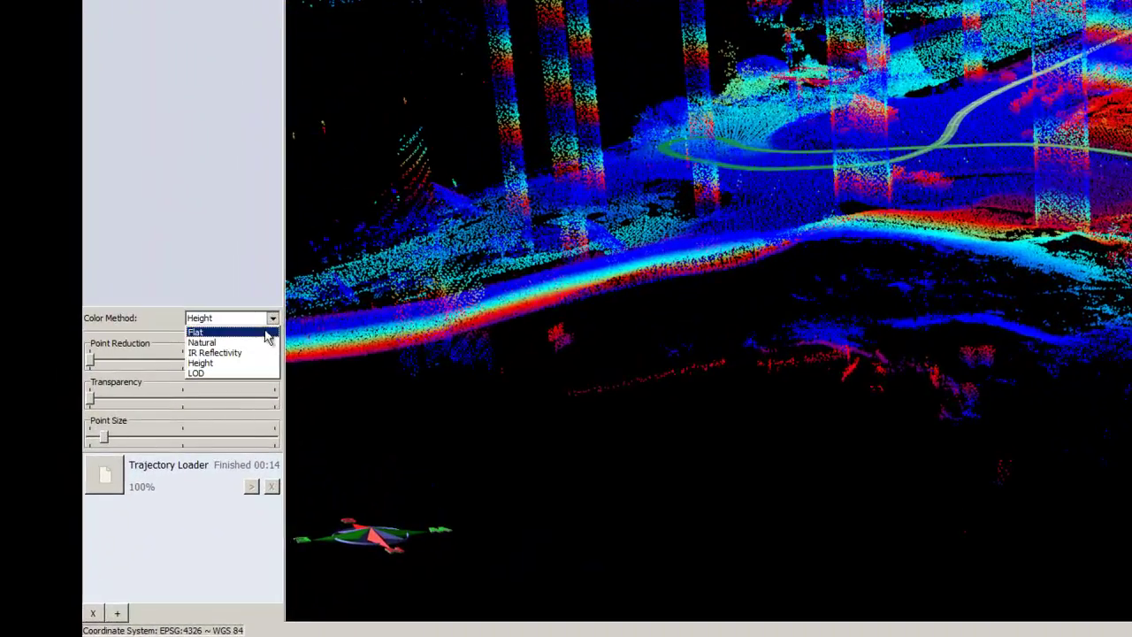
left_click(265, 334)
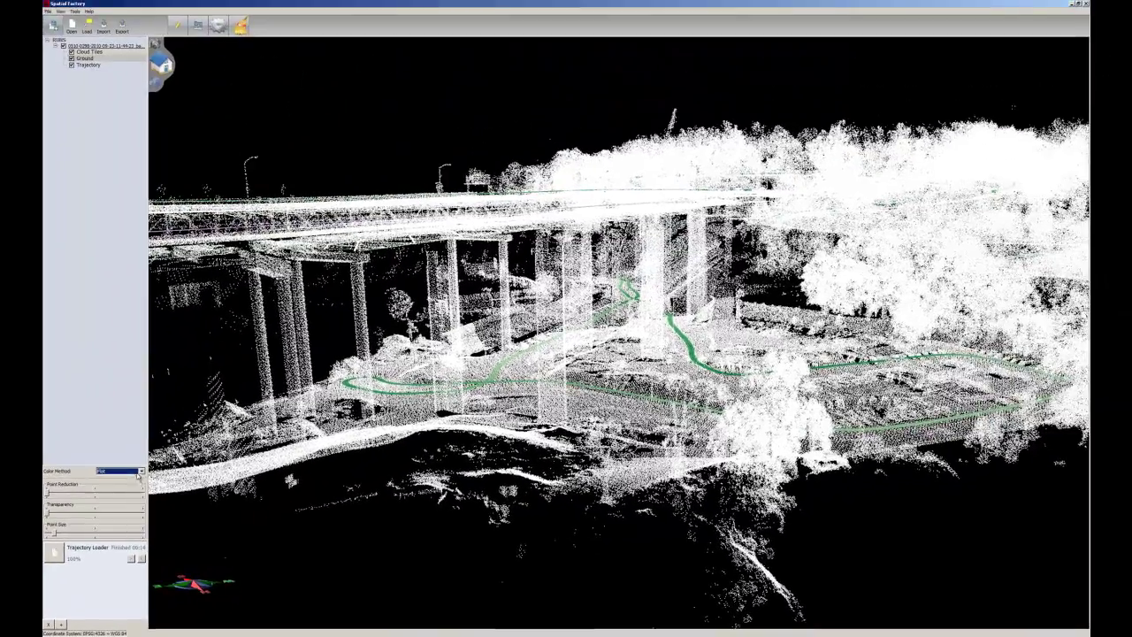
left_click(140, 470)
left_click(133, 488)
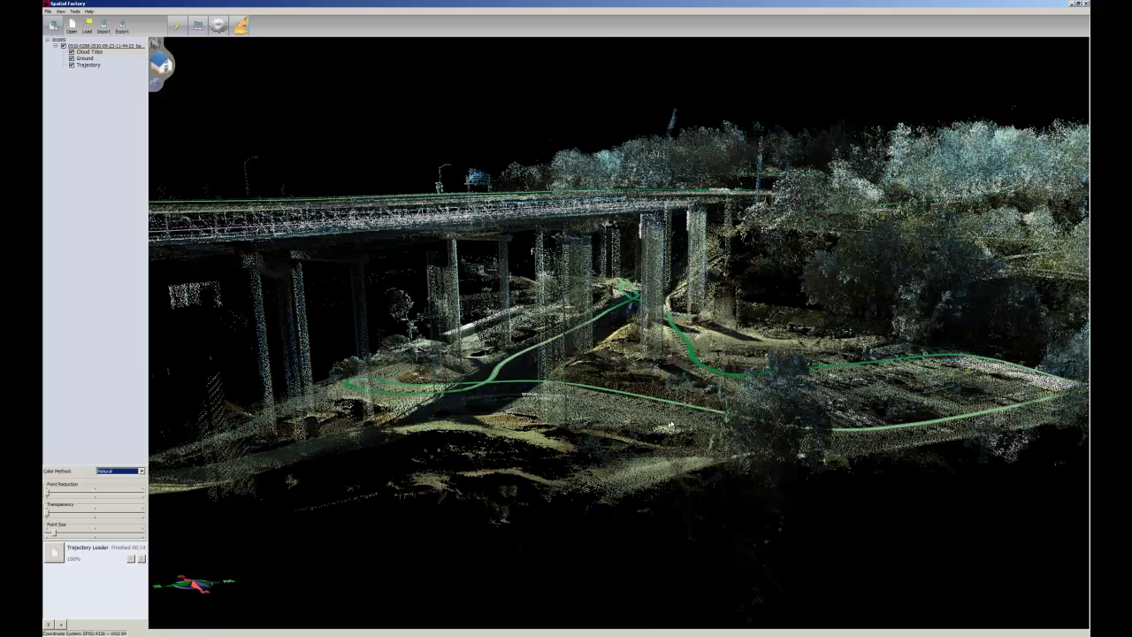
Load the images and cloud stream for the trajectory stretch between two points on the ground near the bridge columns.
left_click_drag(662, 425, 699, 437)
scroll(700, 437, "up", 3)
middle_click_drag(797, 413, 709, 461)
scroll(709, 460, "up", 3)
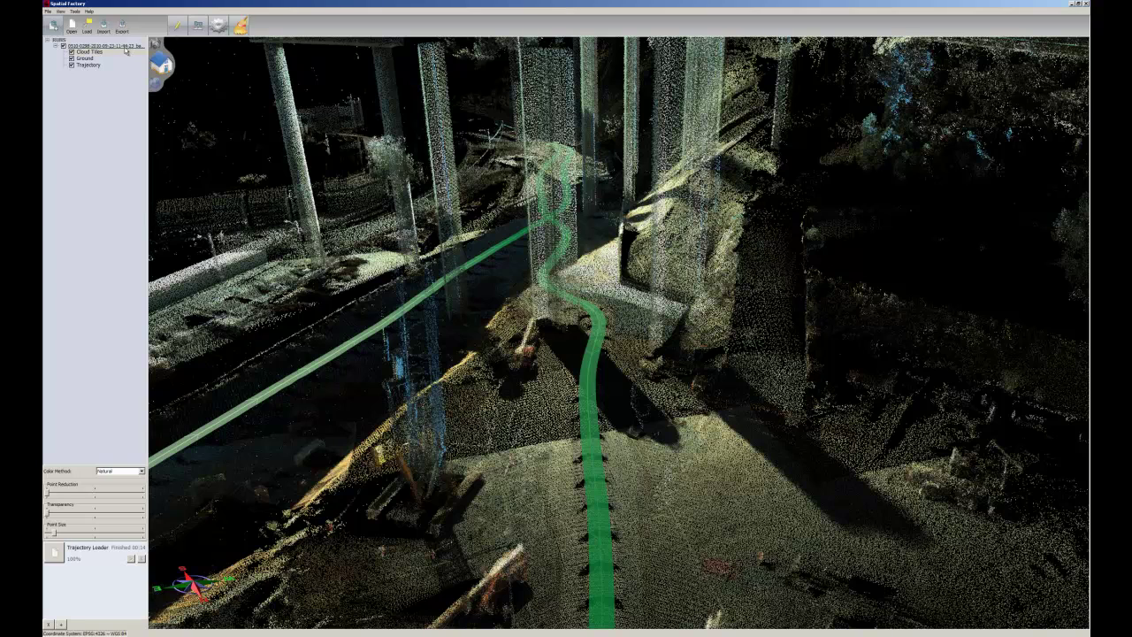
left_click(87, 26)
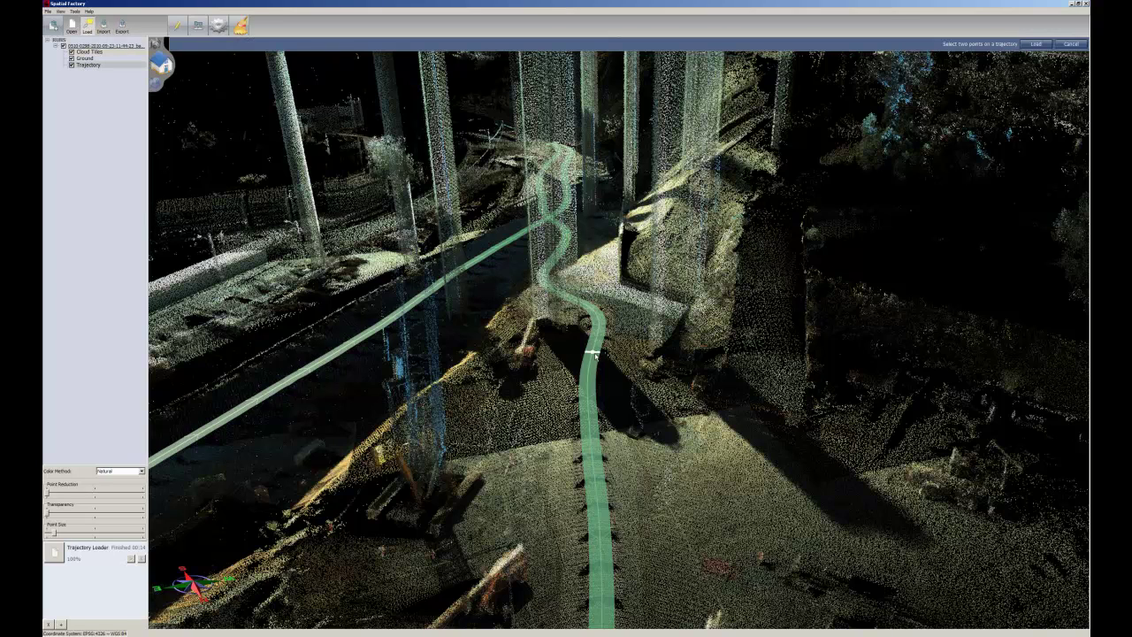
left_click(590, 355)
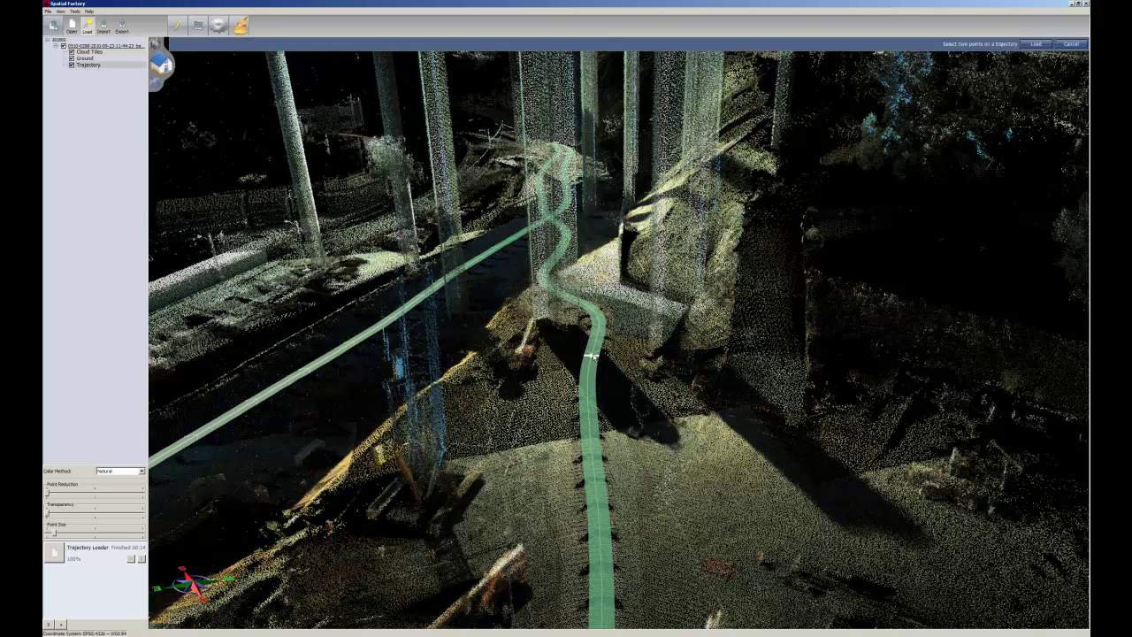
left_click(601, 611)
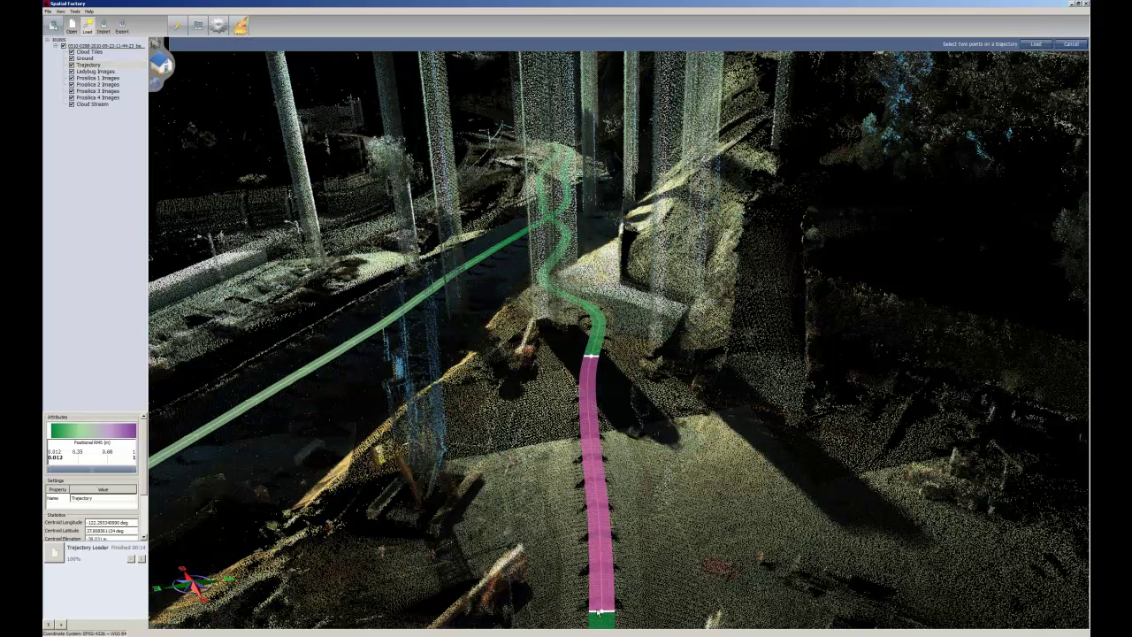
left_click(1035, 44)
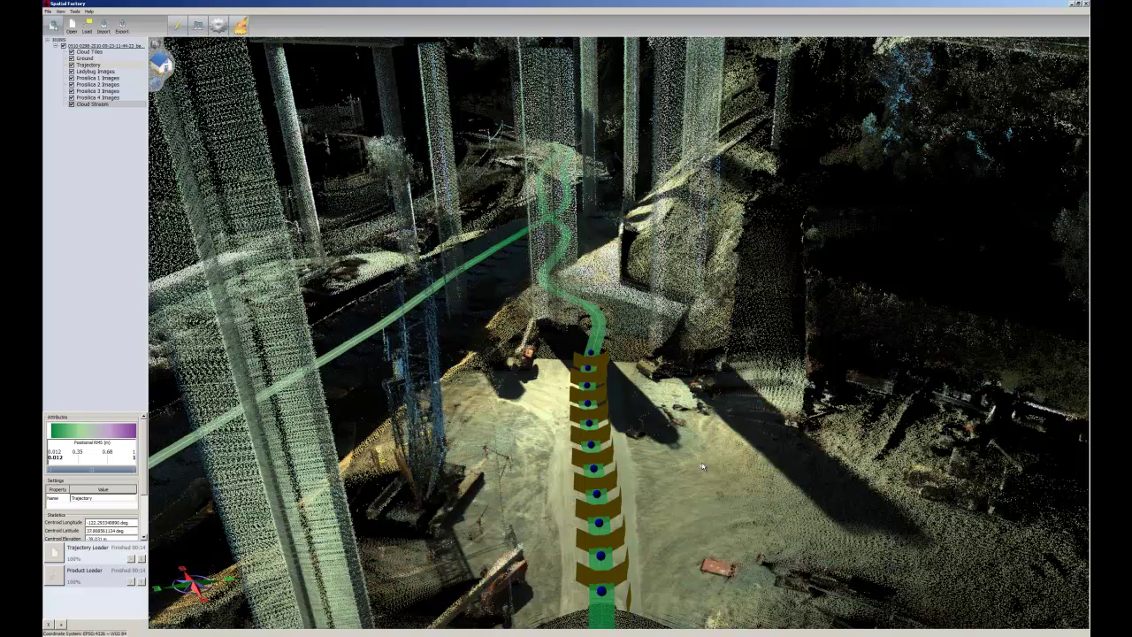
Enter the panoramic image at a camera position on the loaded trajectory stretch and move back along the path to another image.
middle_click_drag(668, 449, 678, 463)
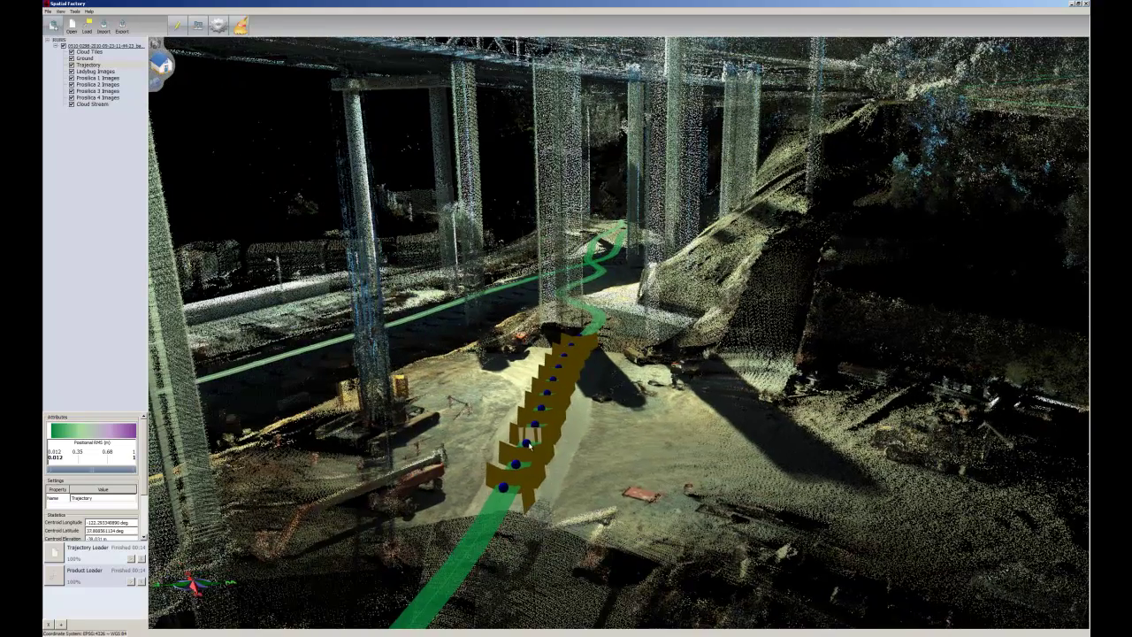
left_click(525, 444)
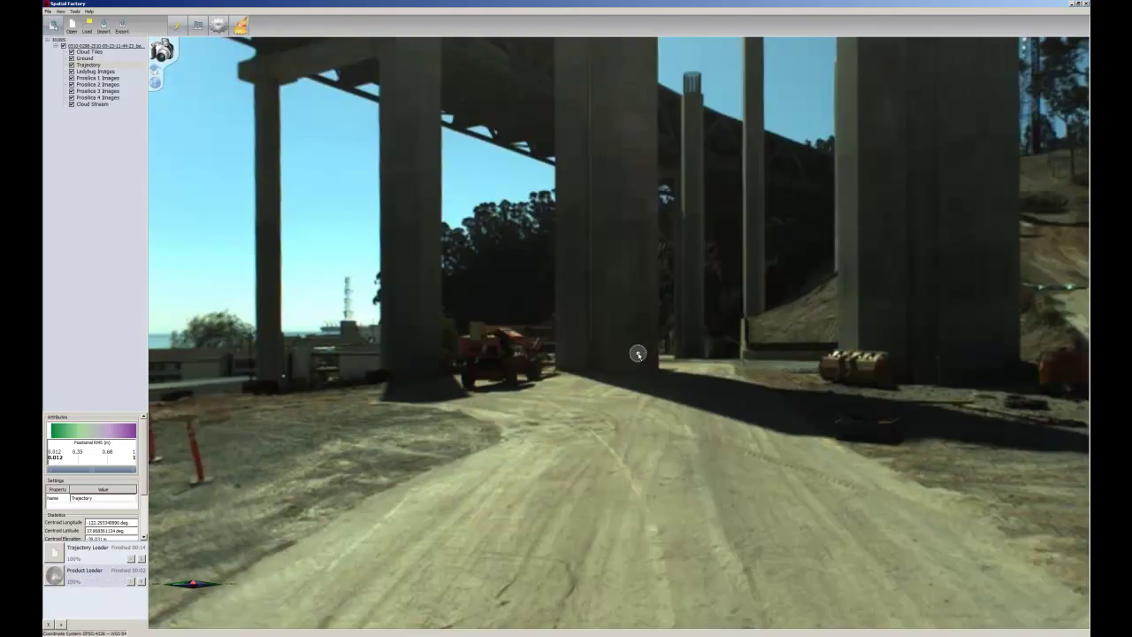
left_click_drag(636, 354, 627, 378)
scroll(625, 382, "down", 2)
left_click(614, 449)
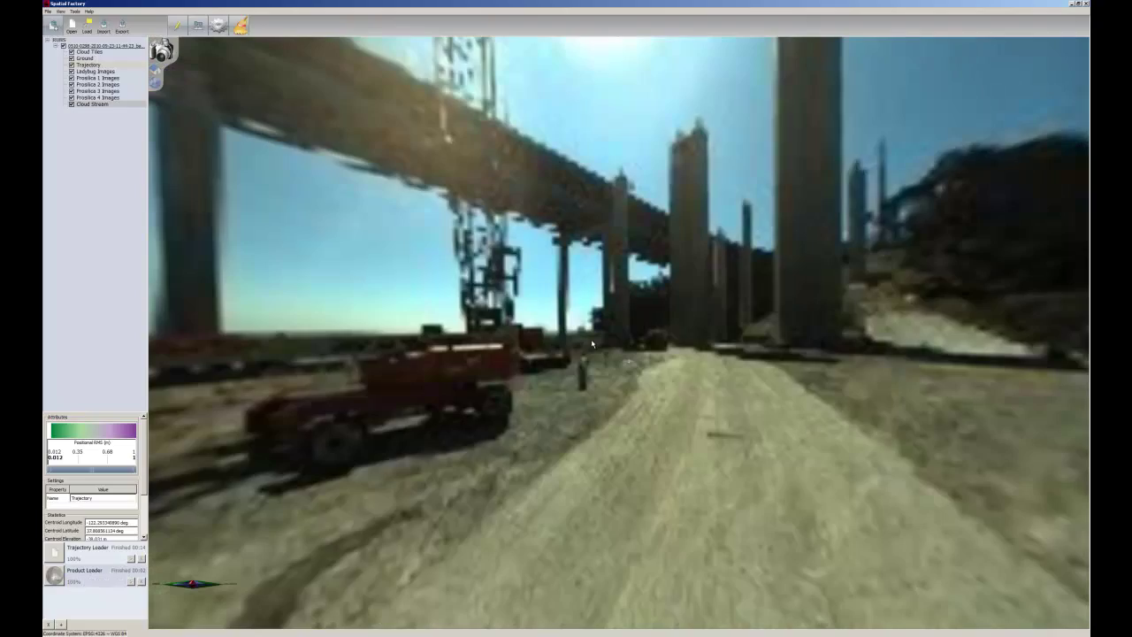
key("Down")
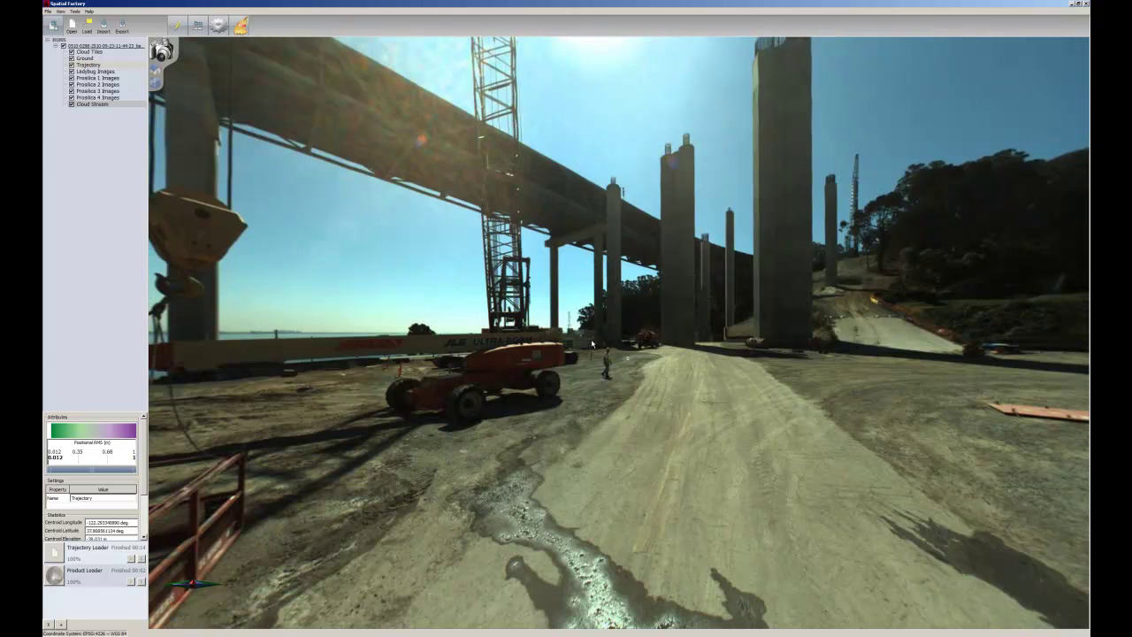
Measure the distance from top to base of the concrete column beside the crane hook and keep the measurement.
left_click_drag(1010, 332, 682, 375)
left_click_drag(848, 269, 361, 292)
left_click(361, 294)
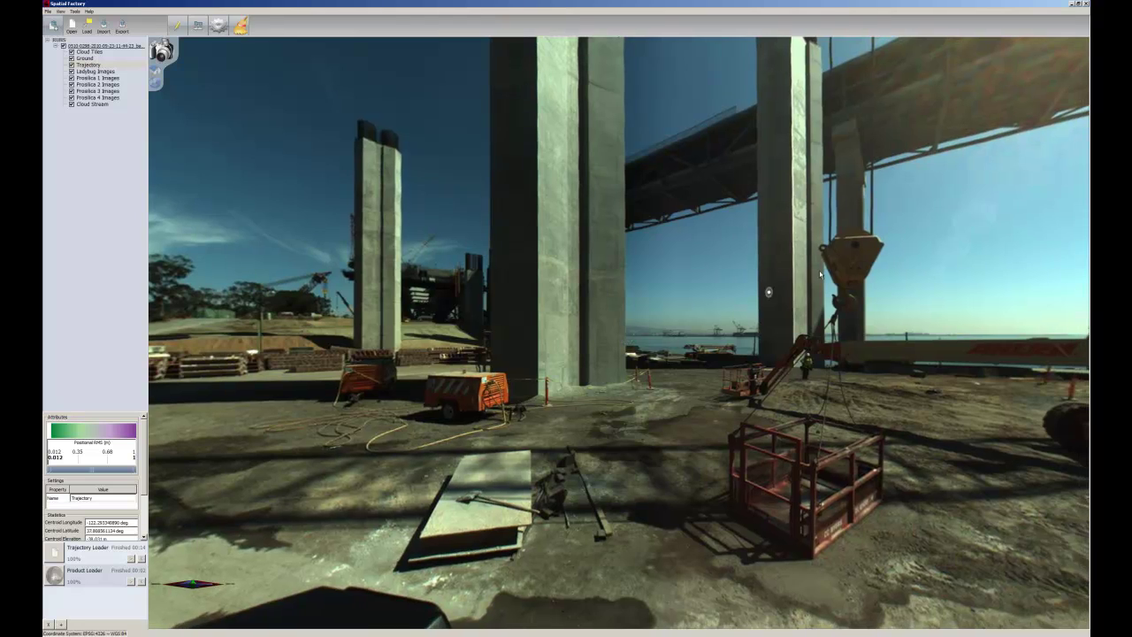
left_click_drag(819, 274, 816, 326)
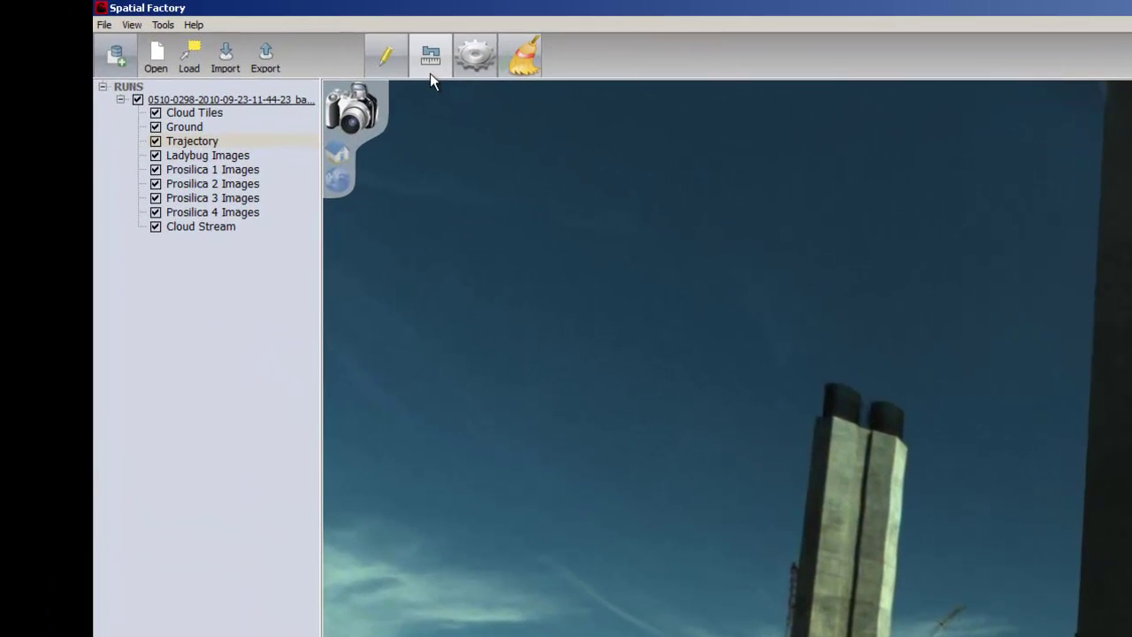
left_click(198, 33)
left_click(253, 57)
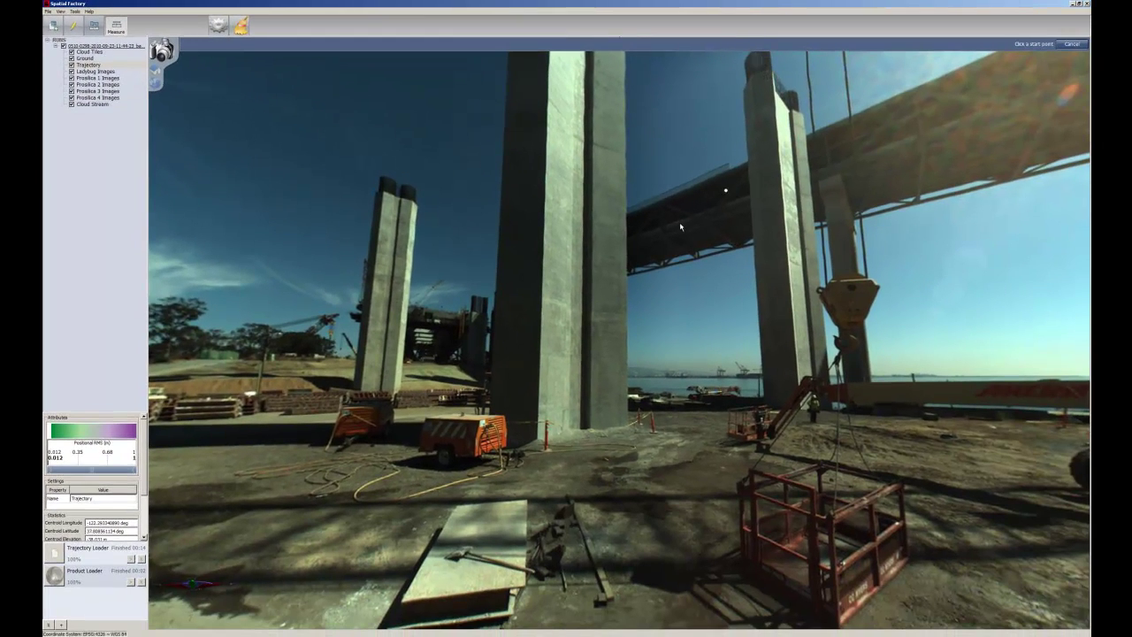
left_click_drag(680, 262, 697, 279)
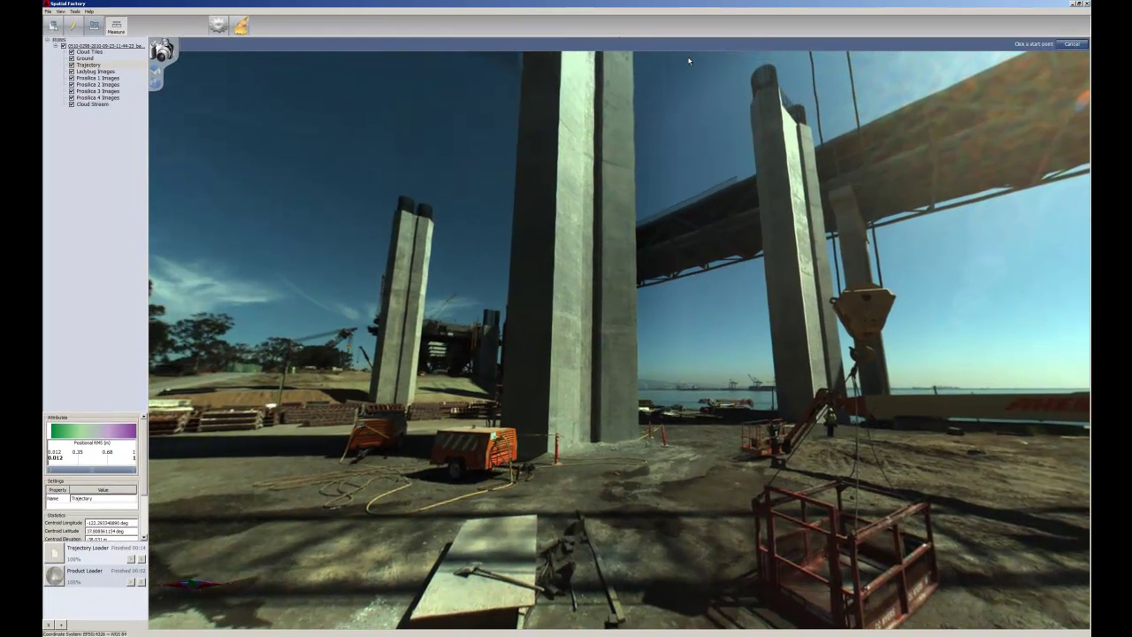
left_click(771, 69)
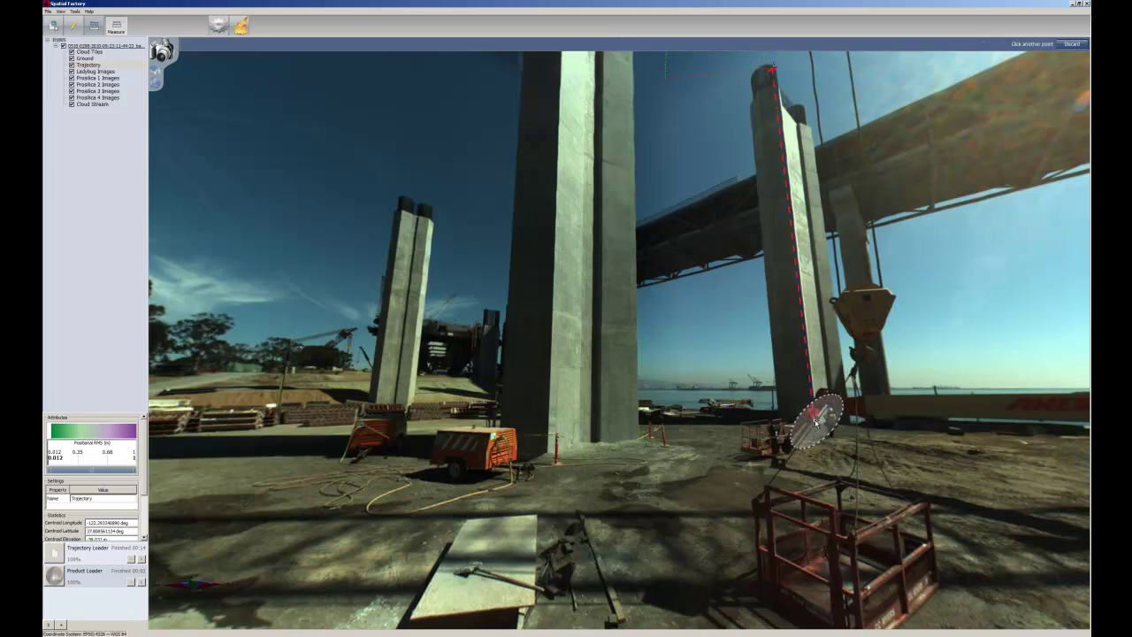
left_click(813, 414)
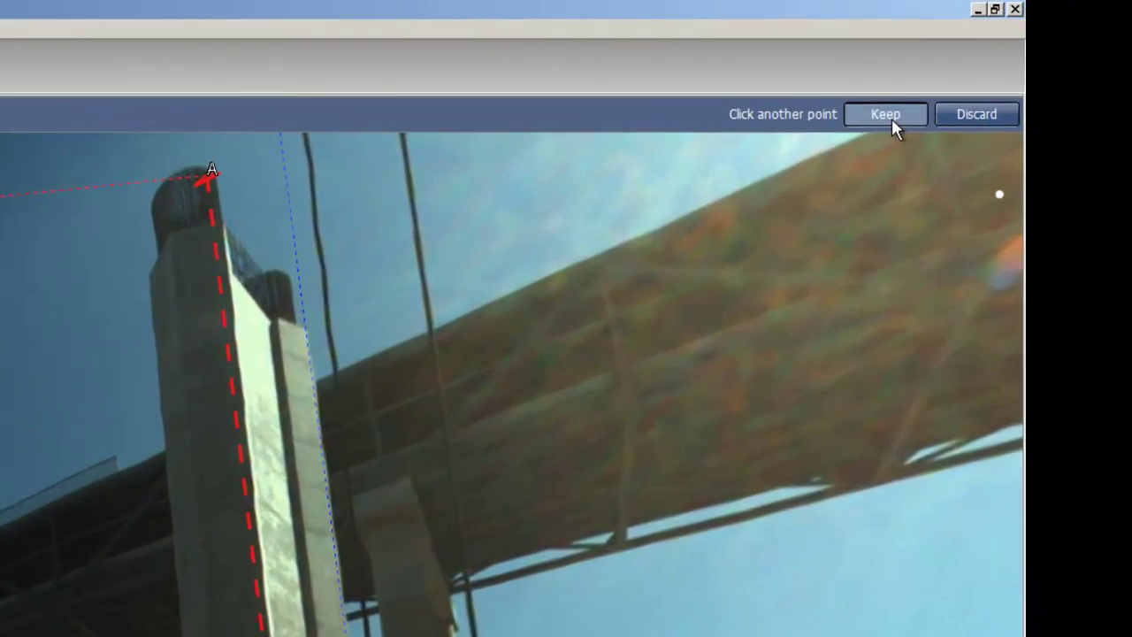
left_click(994, 62)
Measure the distant twin-topped column behind the orange compressors from top to base and discard the measurement.
left_click(242, 54)
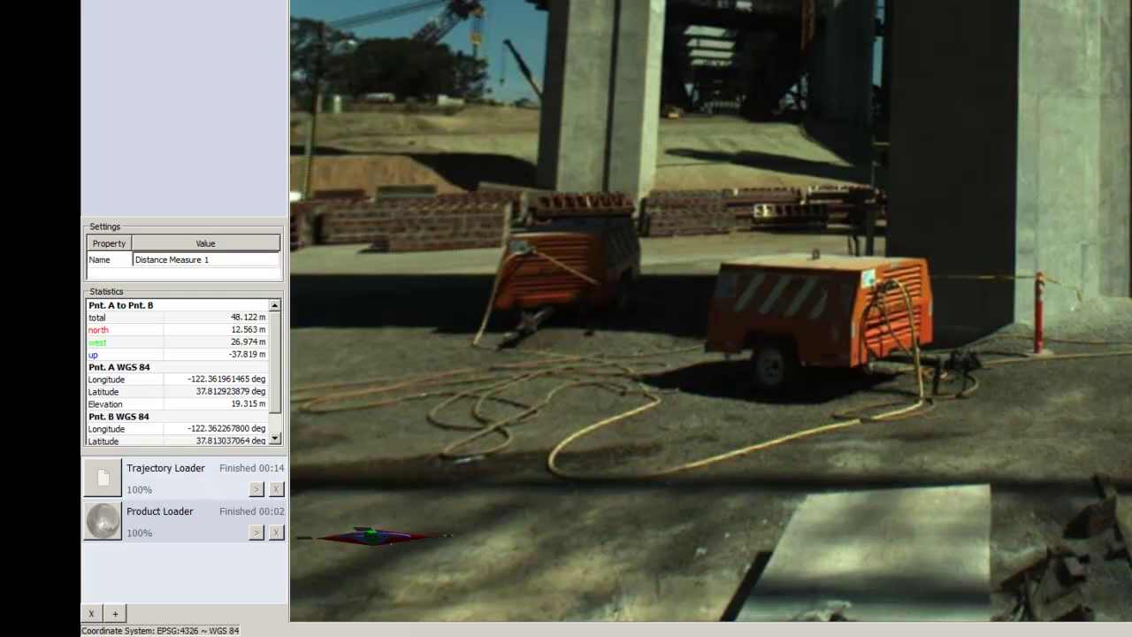
left_click(355, 113)
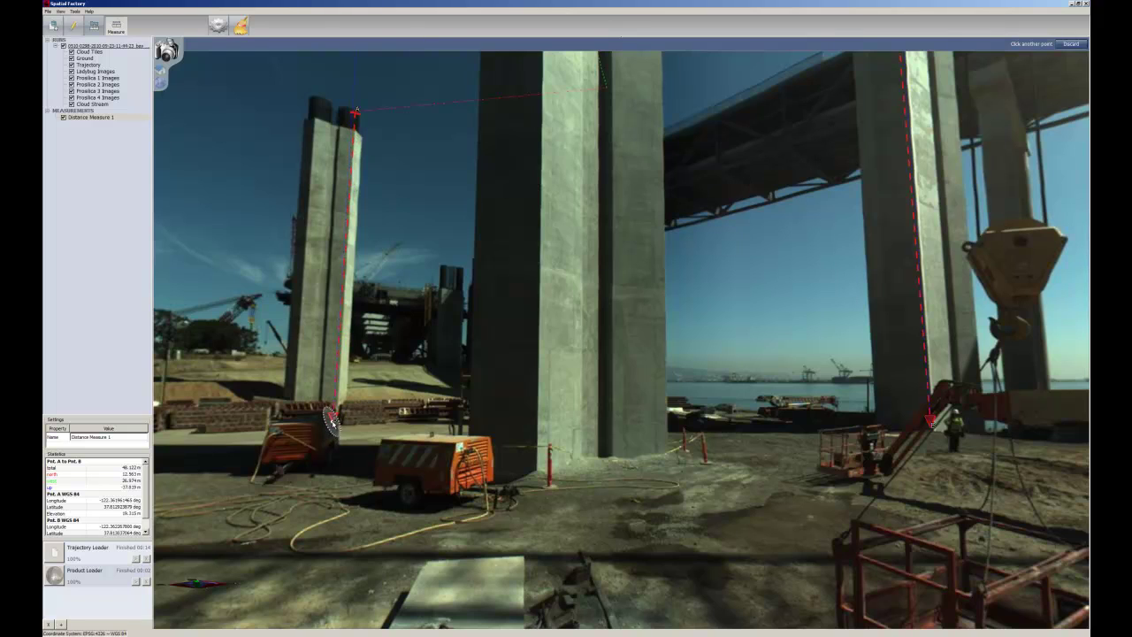
left_click(331, 423)
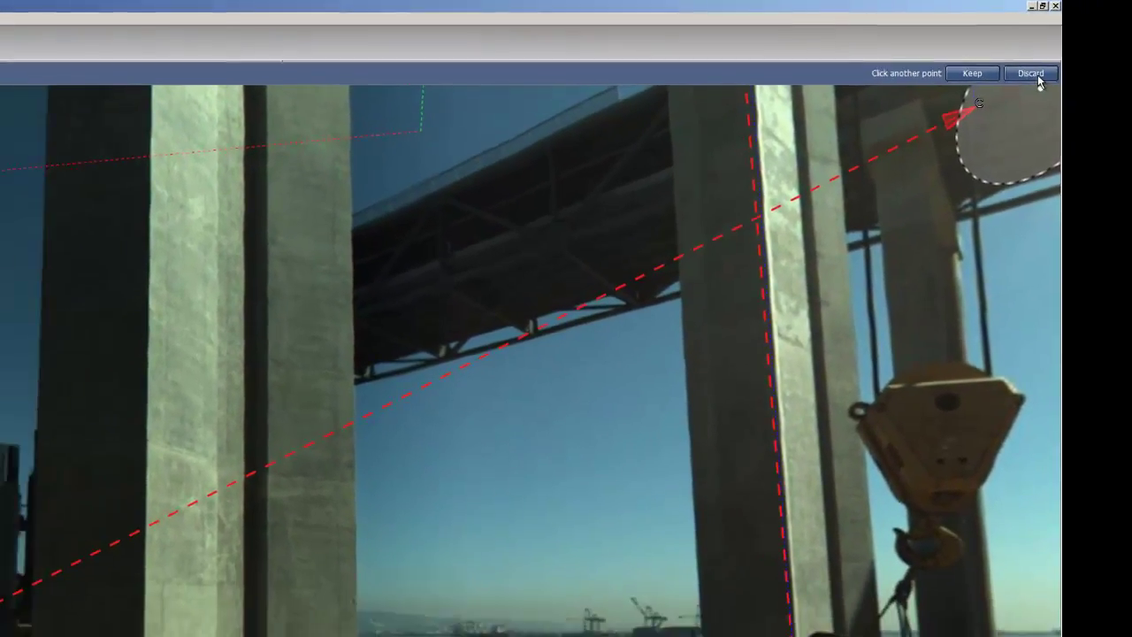
left_click(1037, 74)
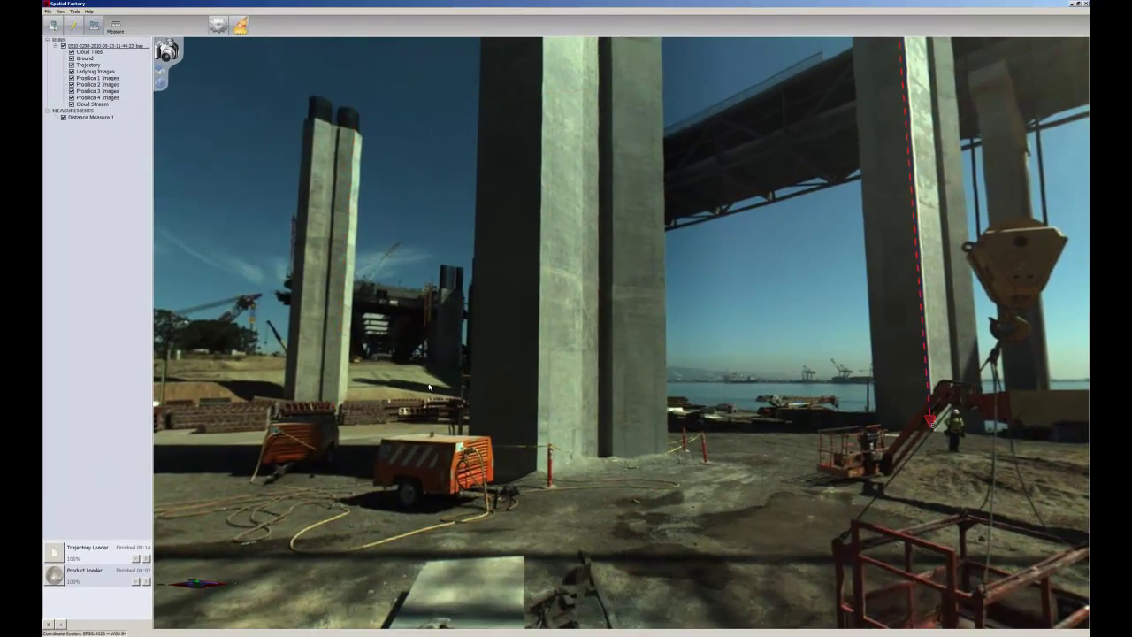
Measure the top edge of the red crane basket between two corners and keep the measurement.
left_click(587, 421)
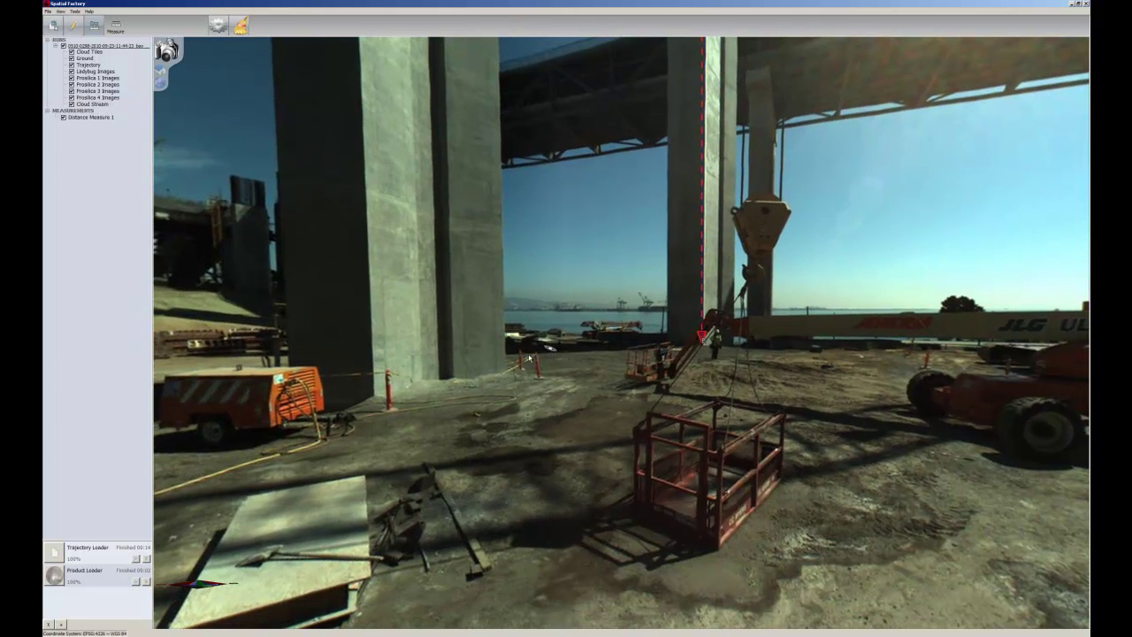
left_click(115, 25)
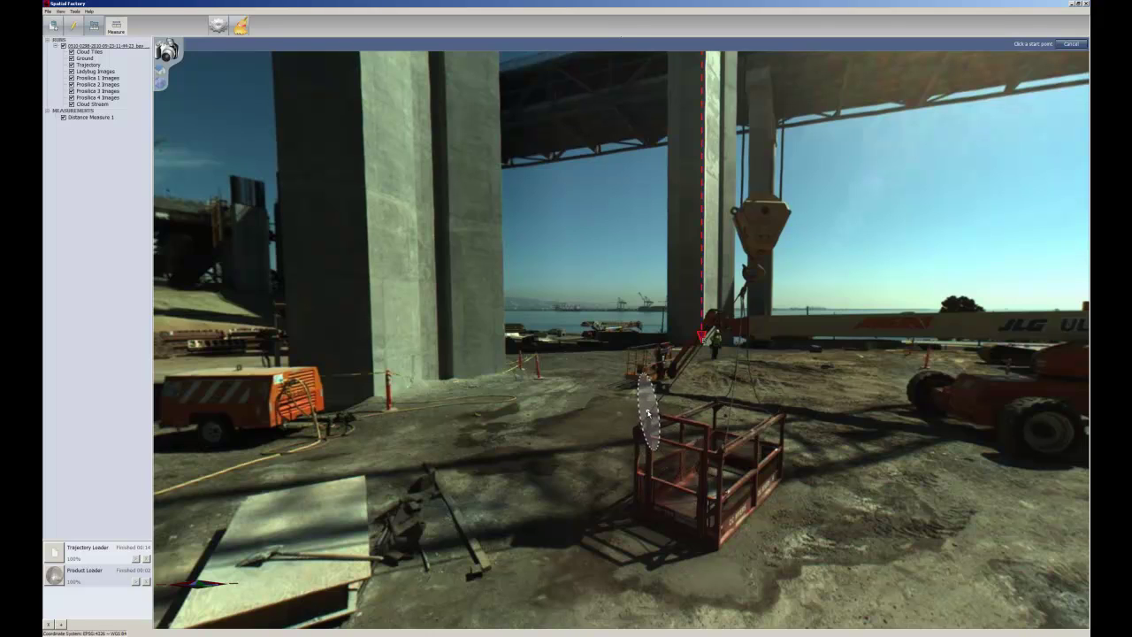
left_click(649, 413)
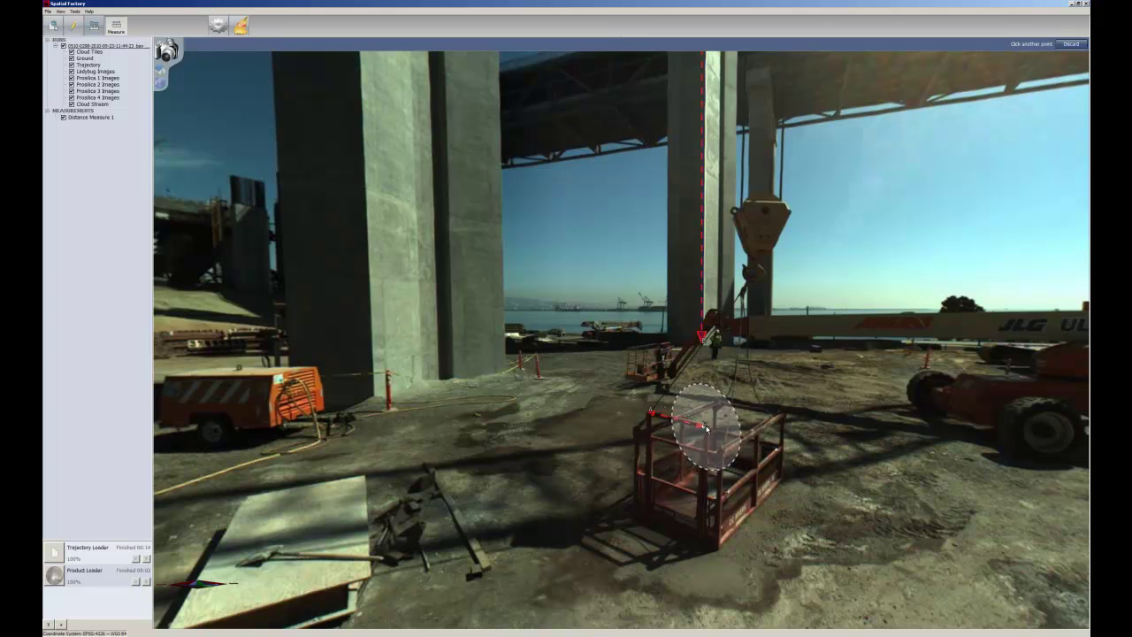
left_click(708, 429)
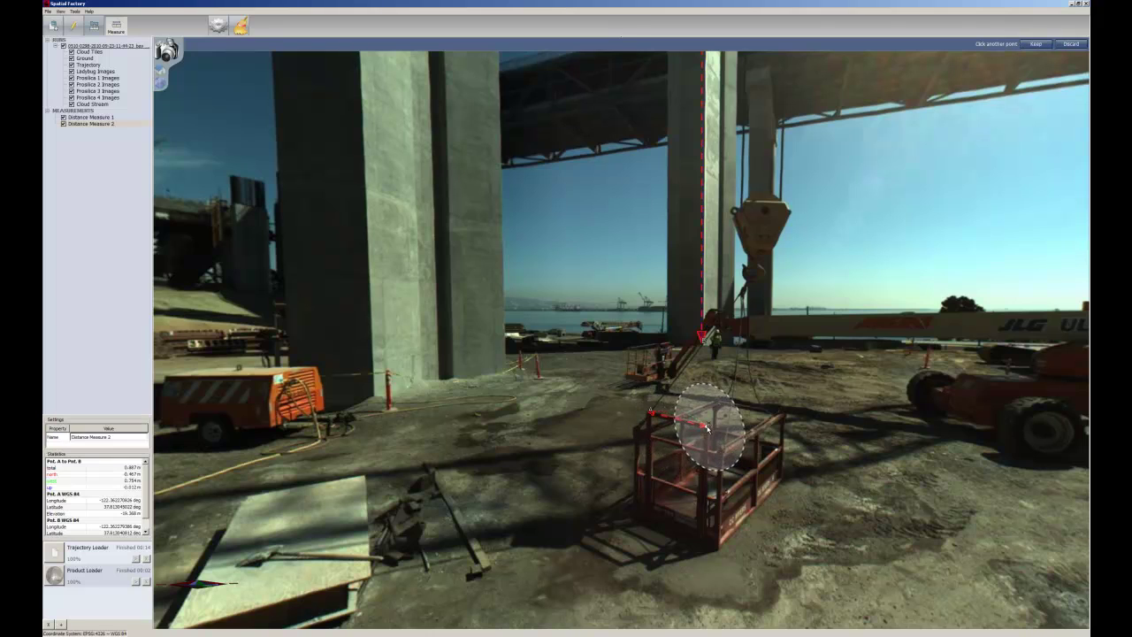
left_click(1036, 44)
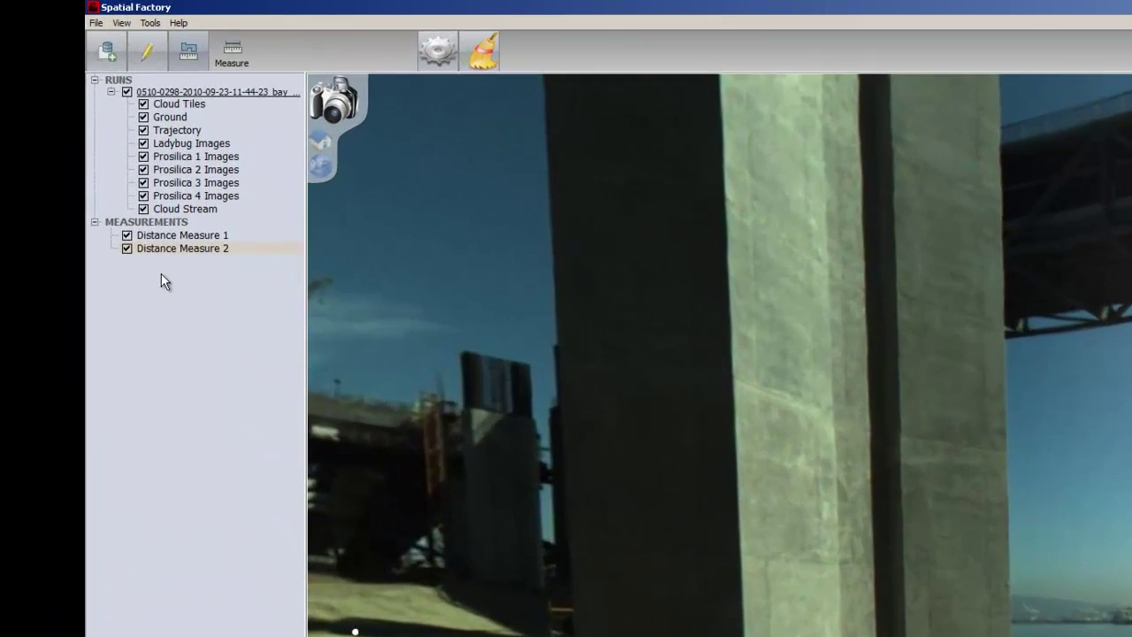
Delete the distance measurement of the red crane basket from the measurements.
left_click(78, 125)
right_click(153, 250)
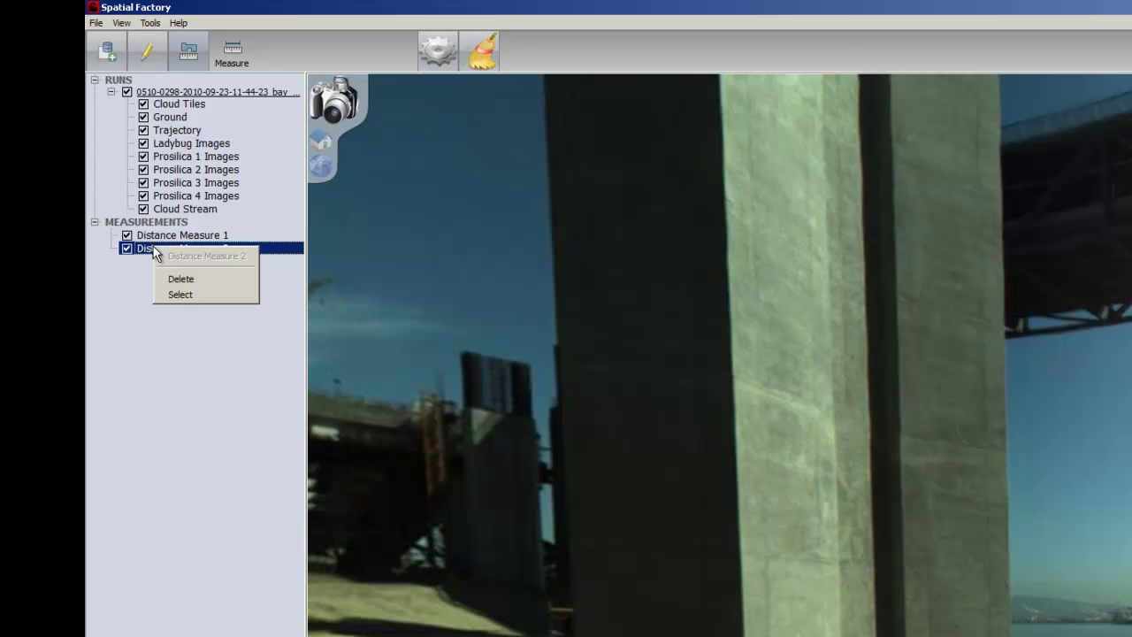
left_click(170, 278)
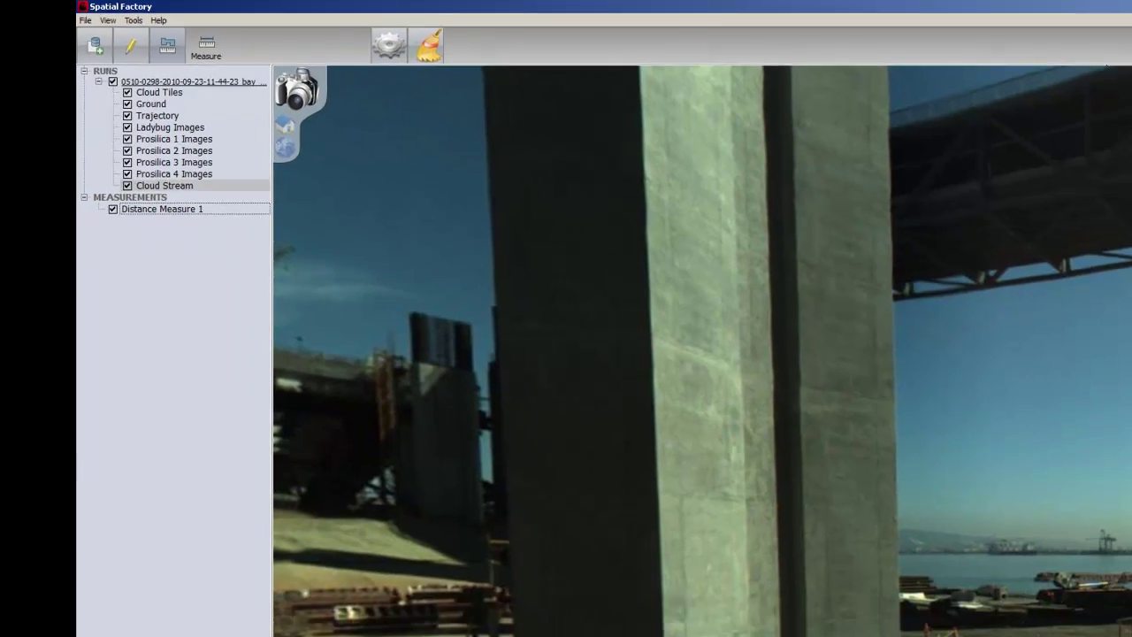
Add a point feature on the orange traffic cone behind the boom lift and name it Cone.
scroll(603, 530, "down", 3)
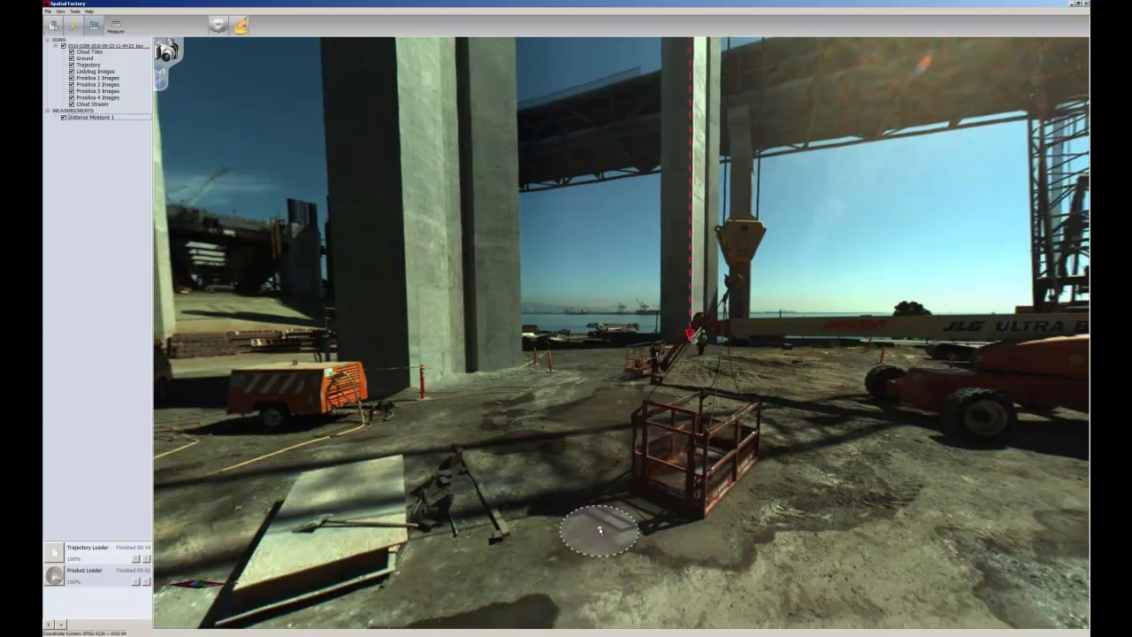
left_click_drag(614, 531, 221, 519)
left_click(737, 461)
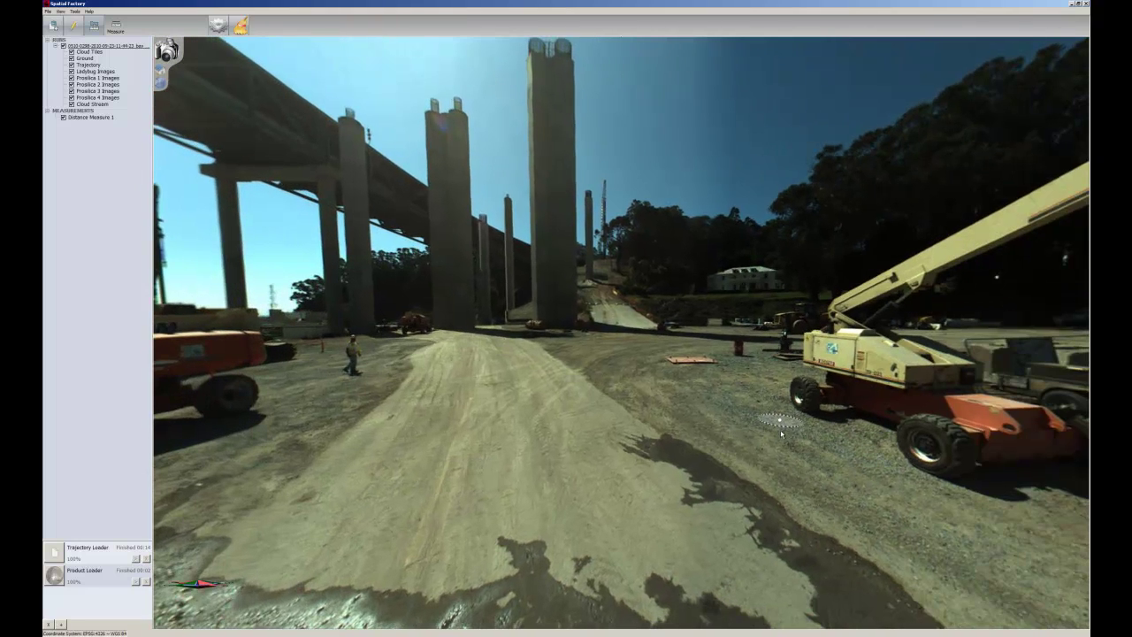
left_click_drag(780, 440, 529, 437)
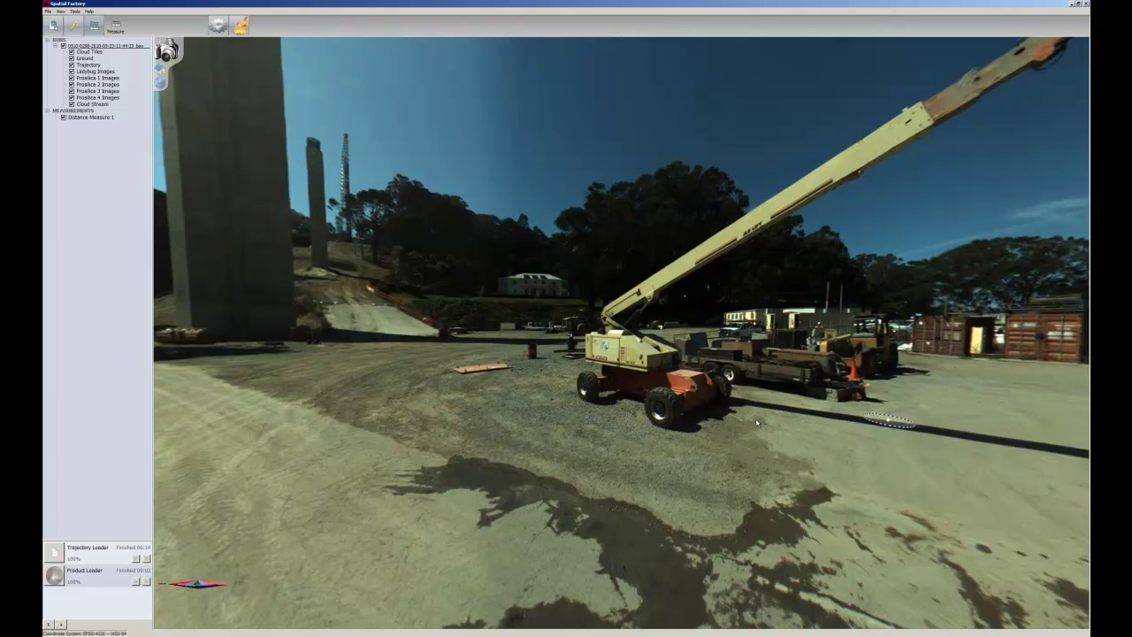
left_click_drag(757, 423, 752, 422)
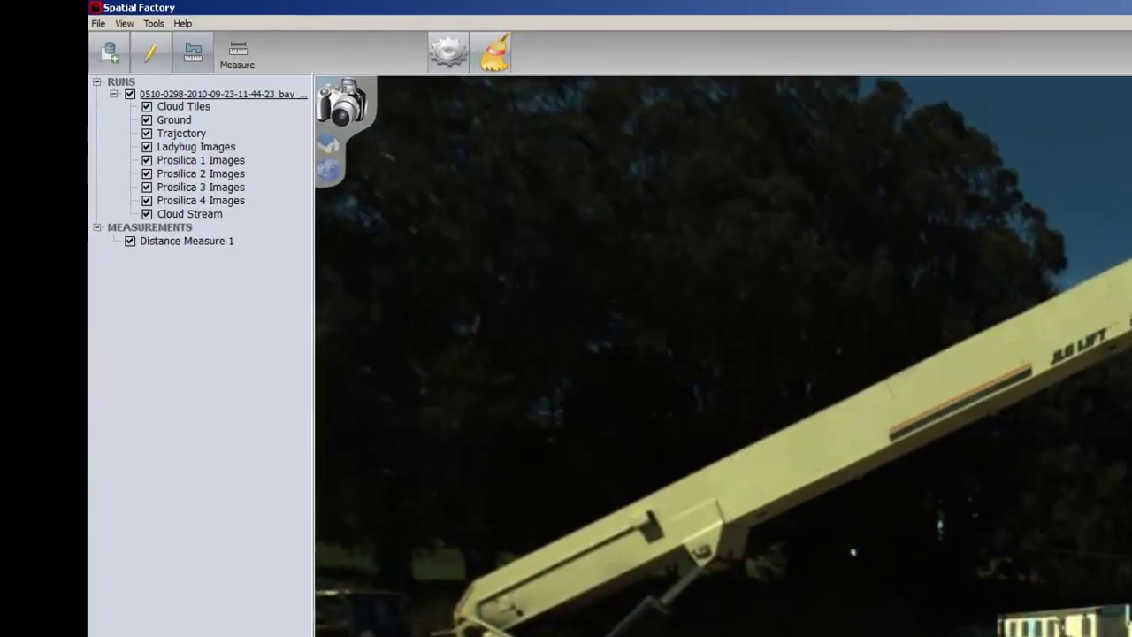
left_click(167, 53)
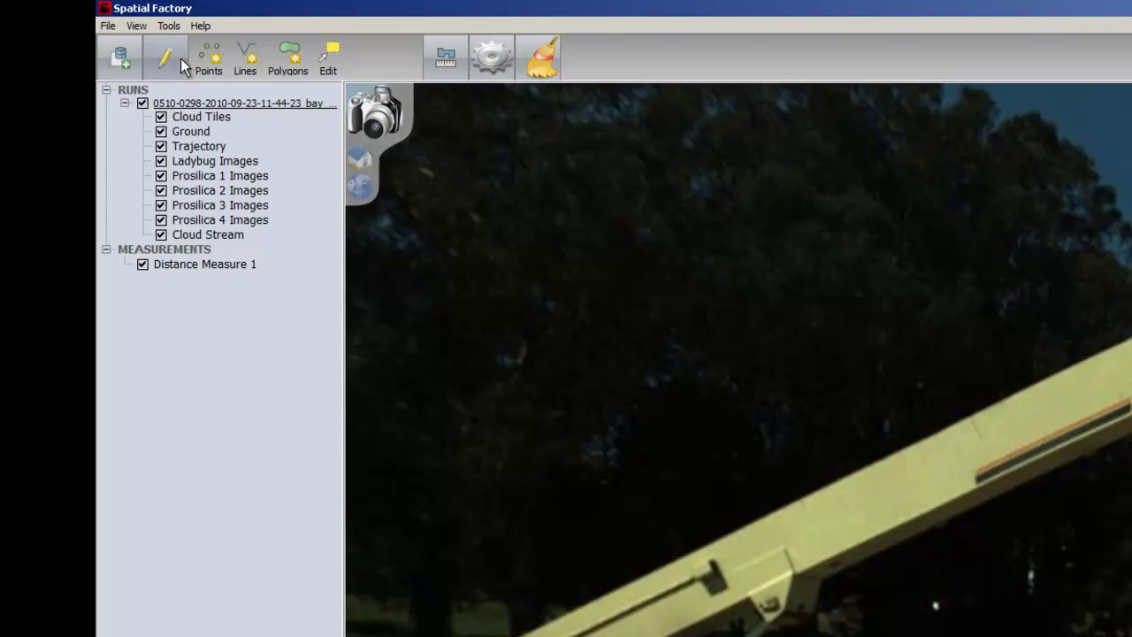
left_click(210, 58)
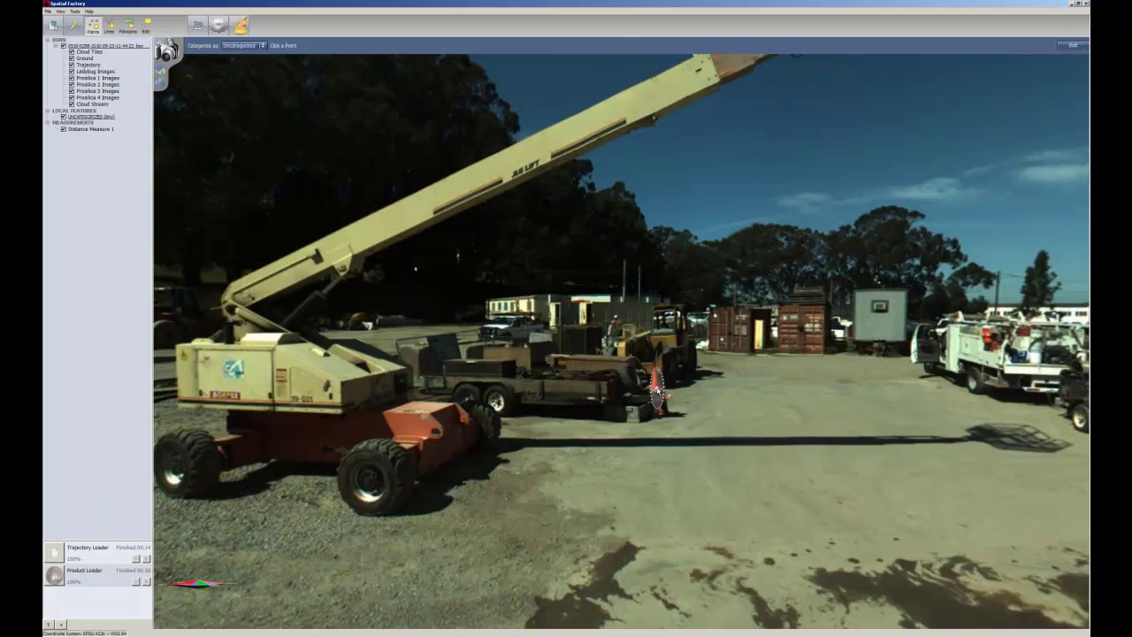
left_click(659, 380)
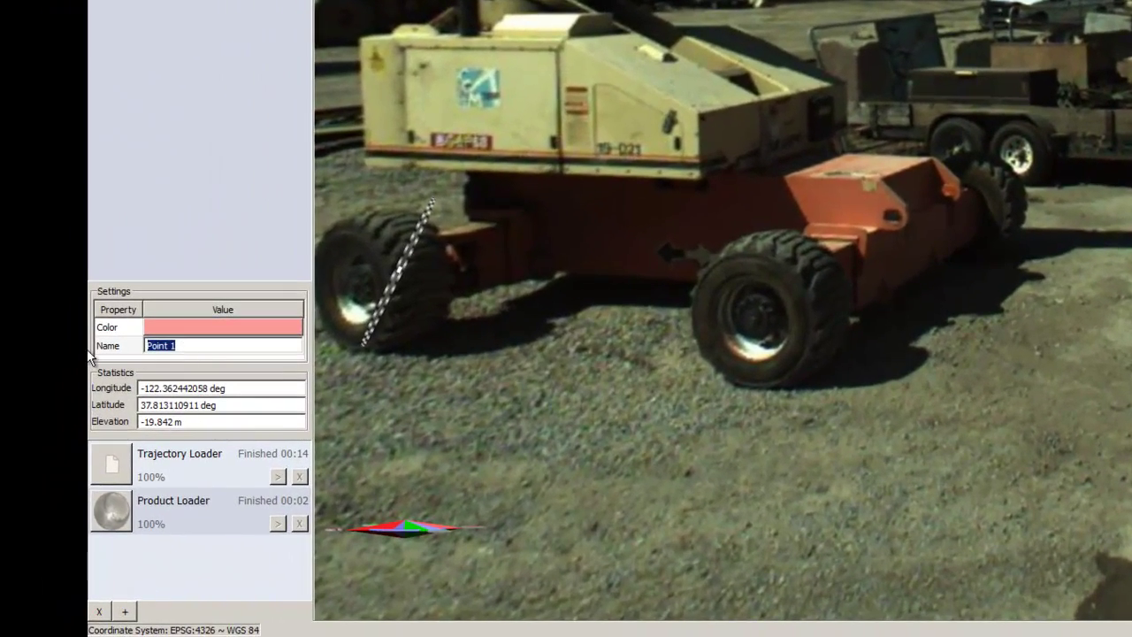
type("Cone")
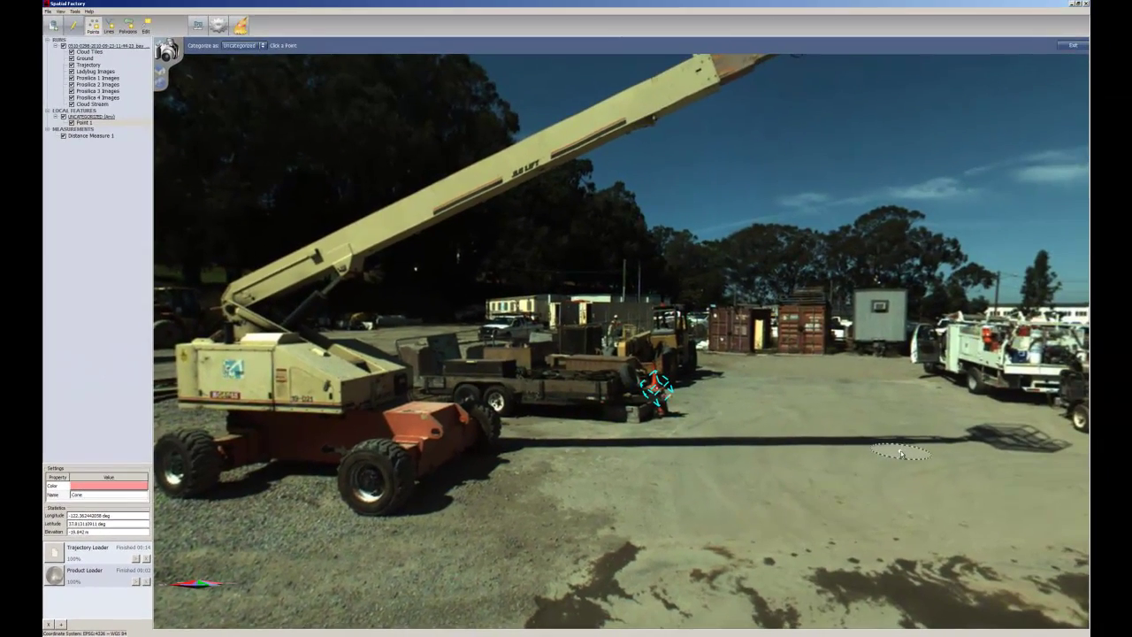
Add a point feature on the red barrel behind the flat red plate and name it waste.
left_click_drag(902, 451, 903, 529)
key("Left")
key("Left")
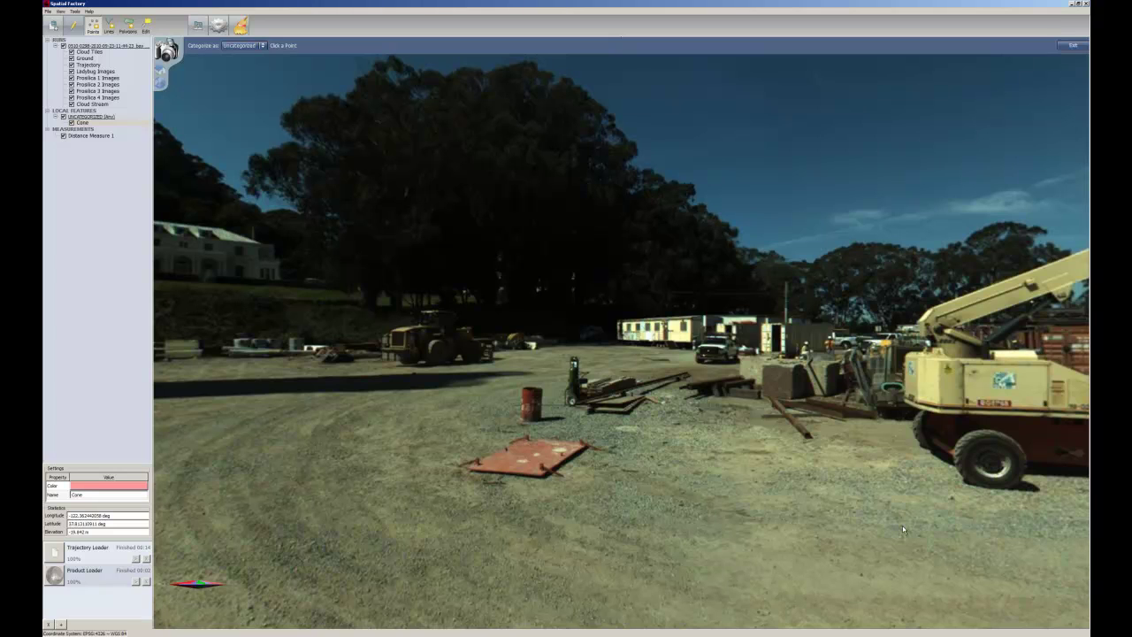
left_click(531, 405)
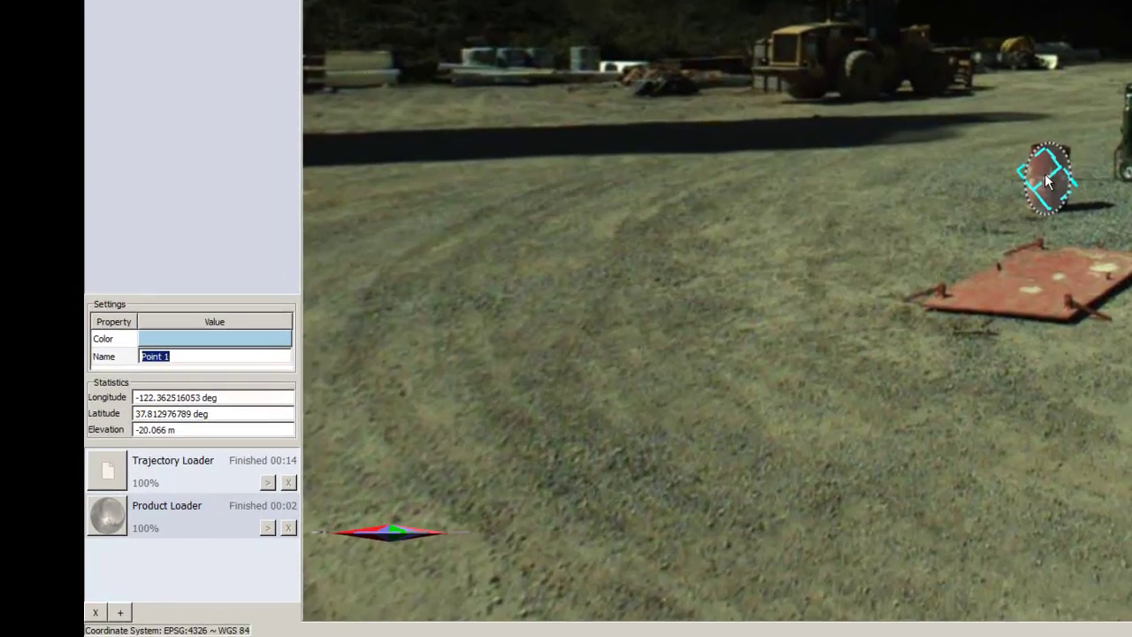
type("waste")
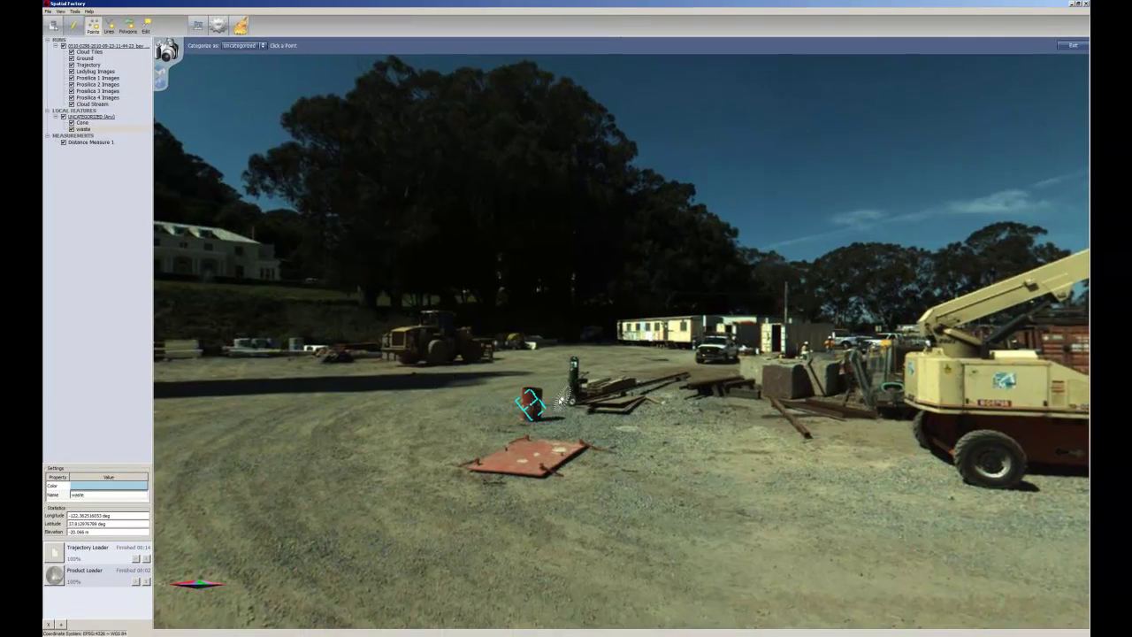
Draw a line feature from top to base of the twin-topped column at the end of the dirt road and name it pile 1.
left_click_drag(399, 407, 792, 390)
left_click_drag(446, 380, 714, 354)
left_click_drag(486, 380, 690, 385)
left_click_drag(383, 406, 457, 459)
scroll(454, 455, "down", 2)
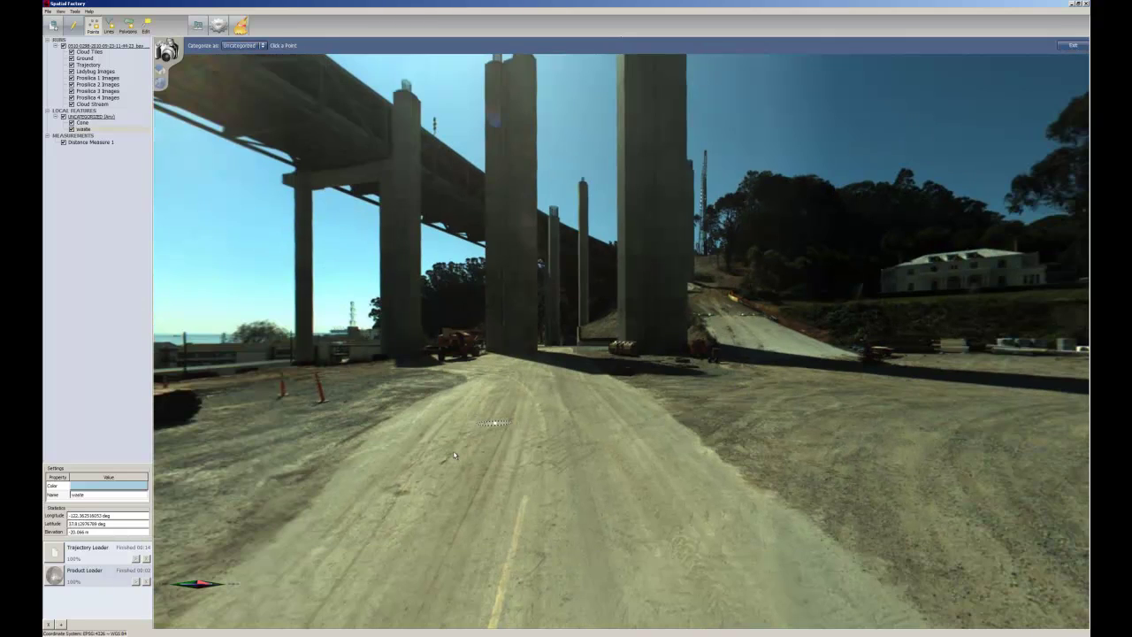
scroll(454, 455, "down", 2)
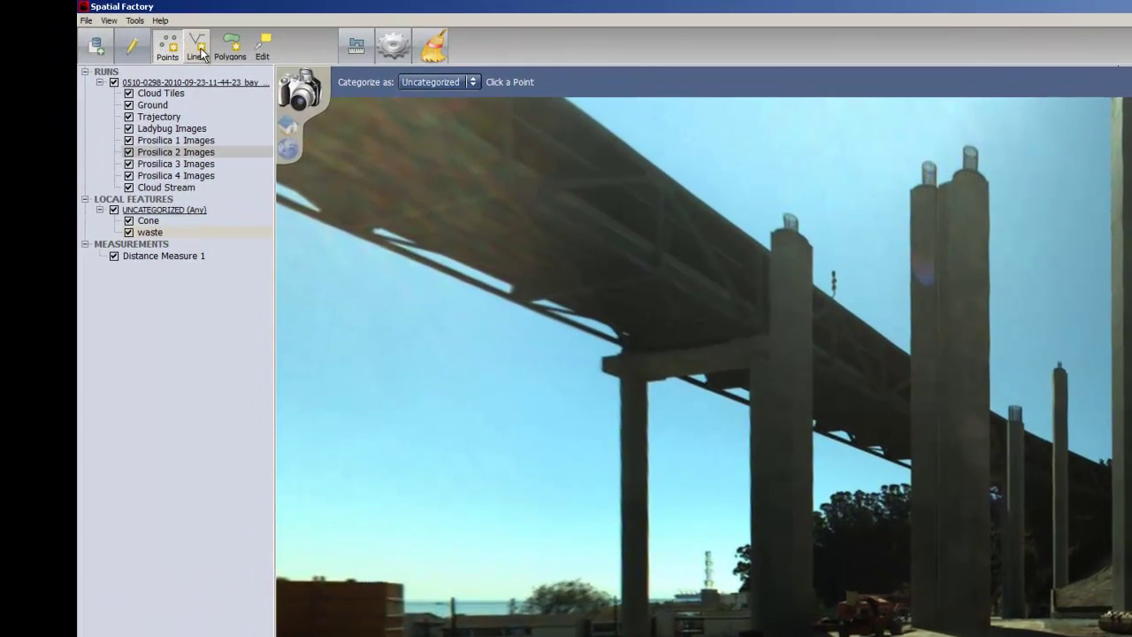
left_click(202, 53)
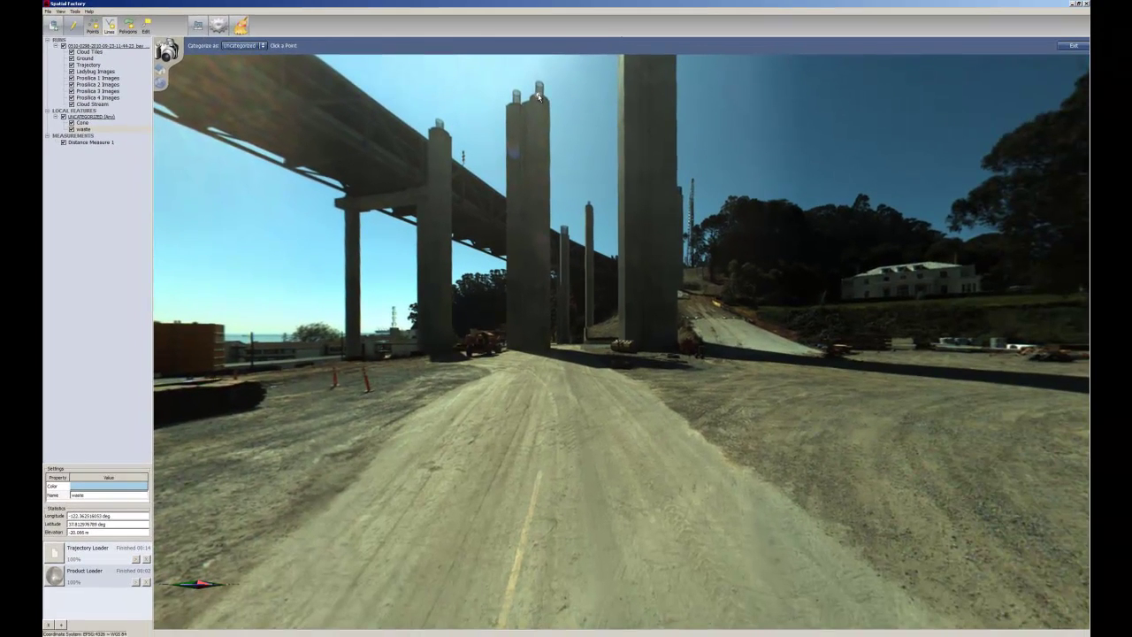
left_click(553, 100)
left_click(536, 347)
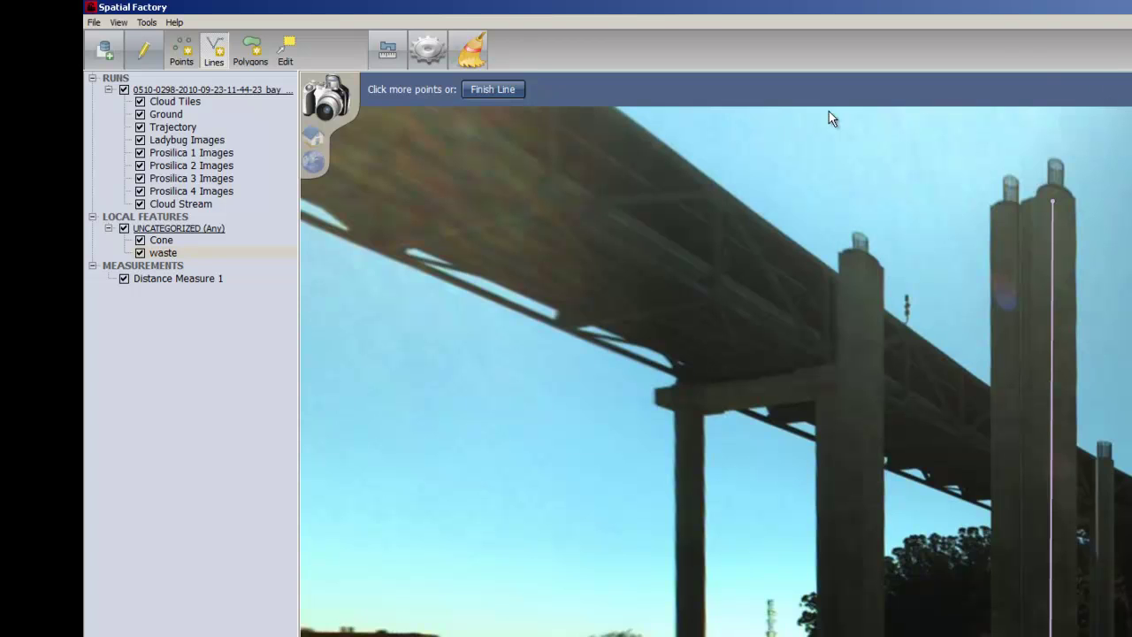
left_click(493, 89)
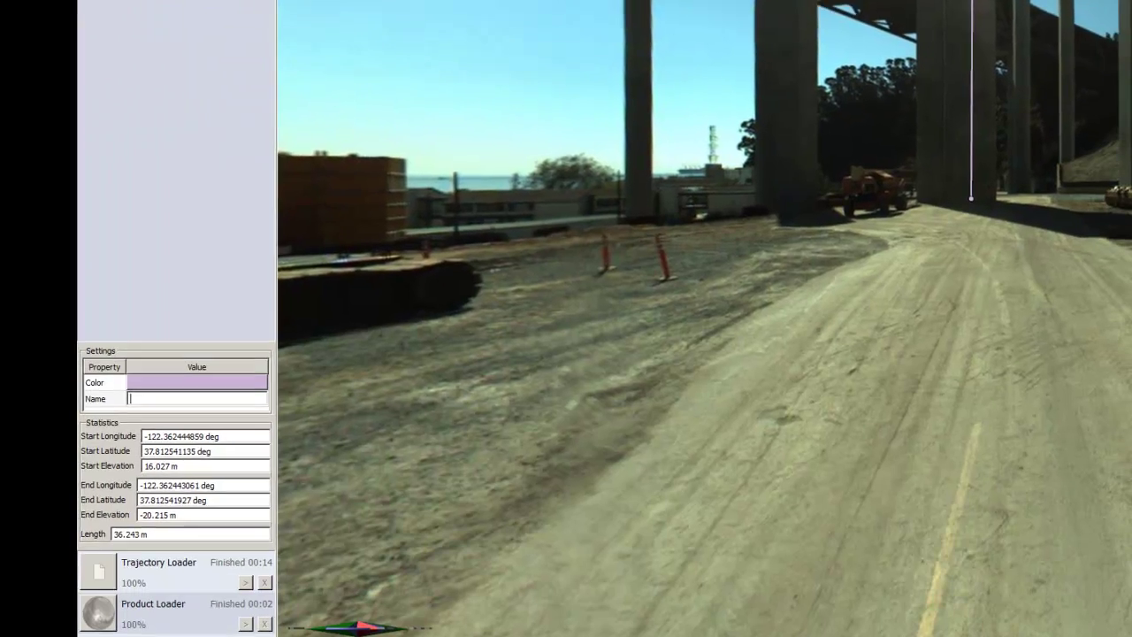
type("pile 1")
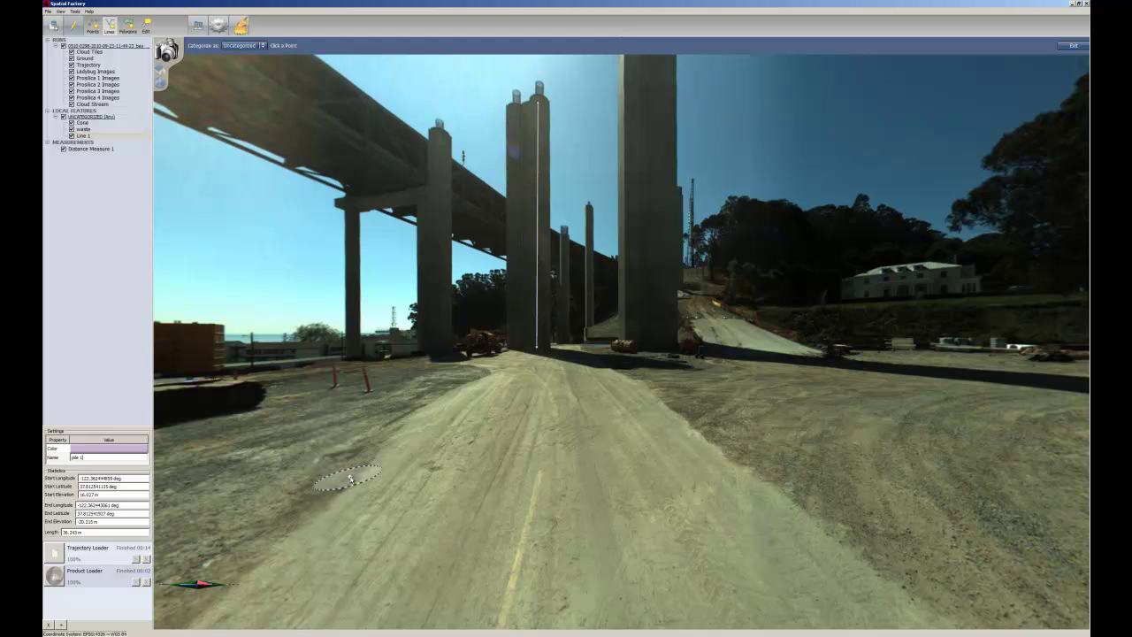
Outline the orange work basket of the JLG Ultra Boom lift with a four-point polygon feature.
left_click(574, 505)
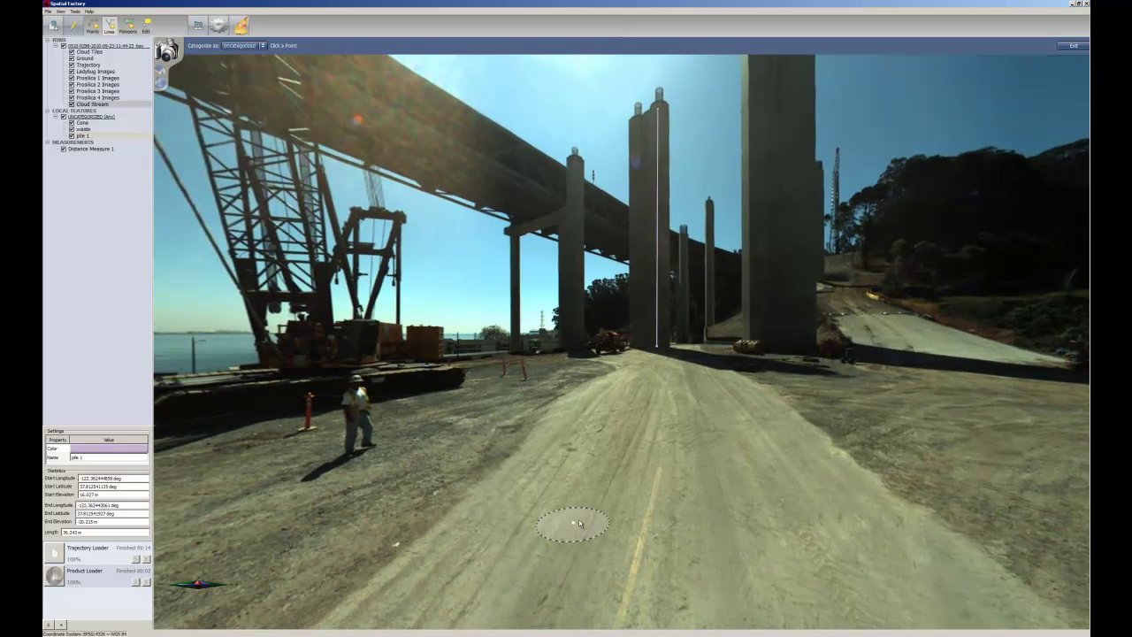
left_click(579, 523)
left_click(741, 531)
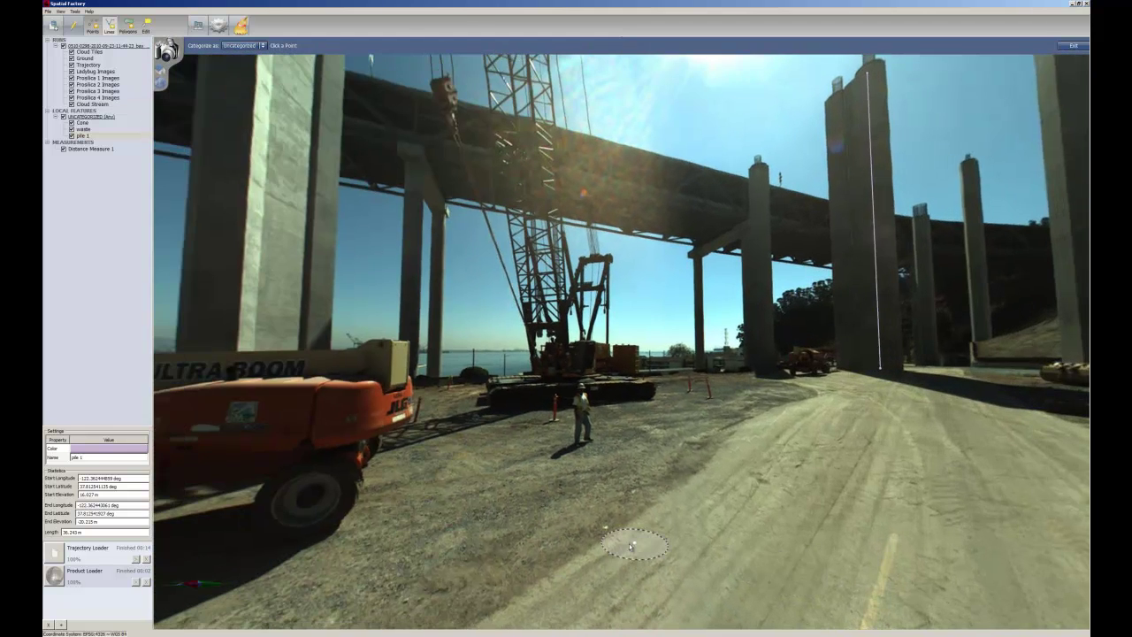
left_click(708, 522)
left_click(711, 520)
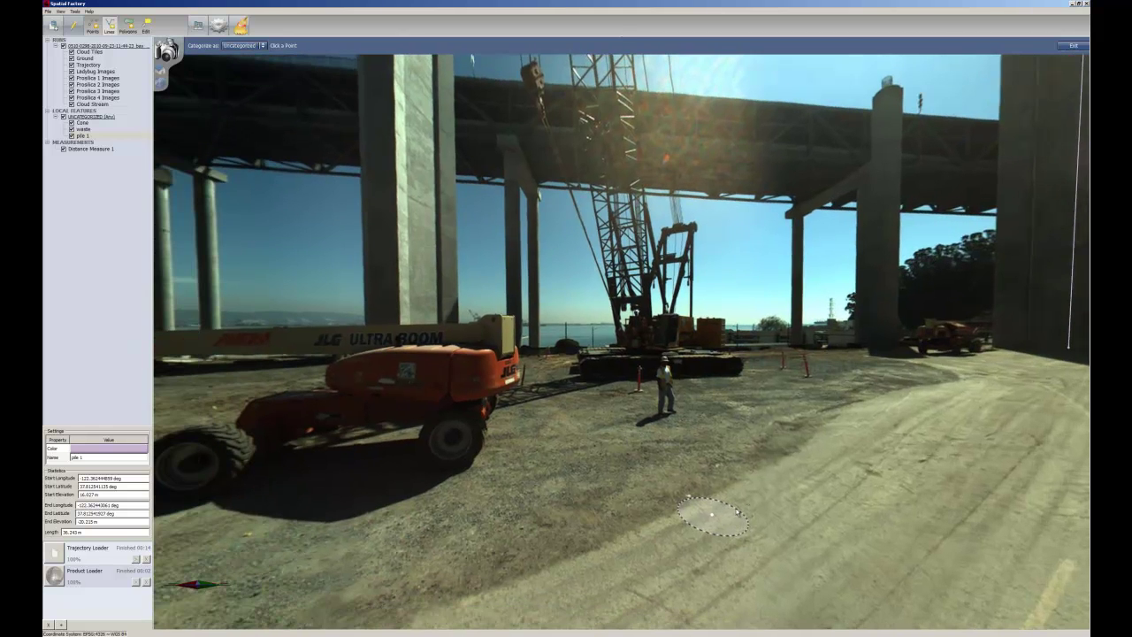
left_click(738, 515)
left_click(794, 503)
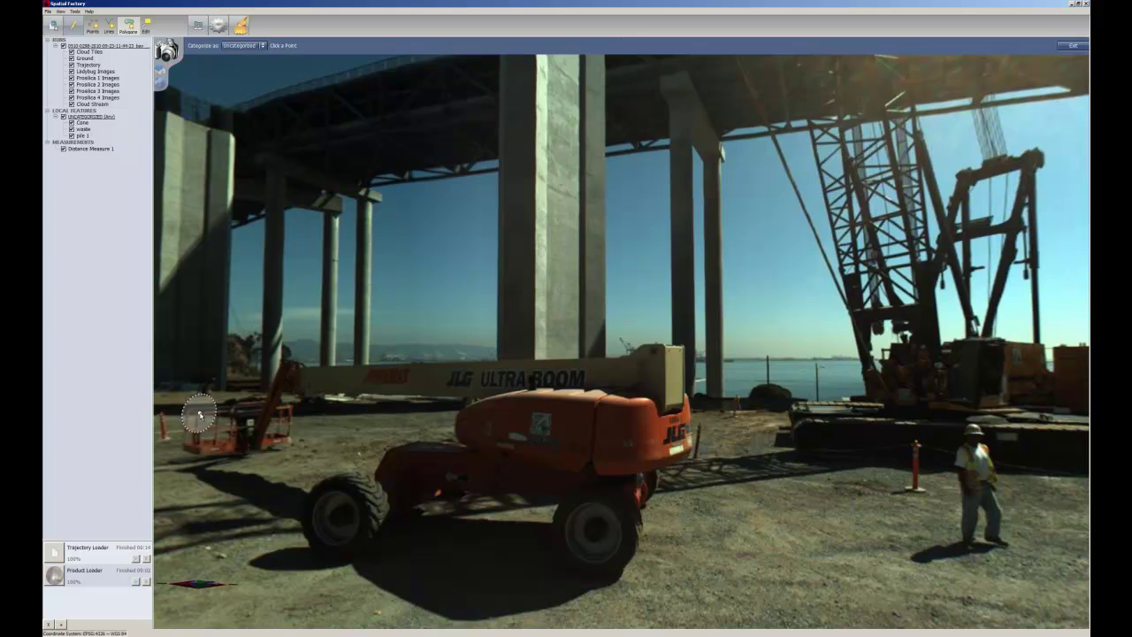
left_click(200, 414)
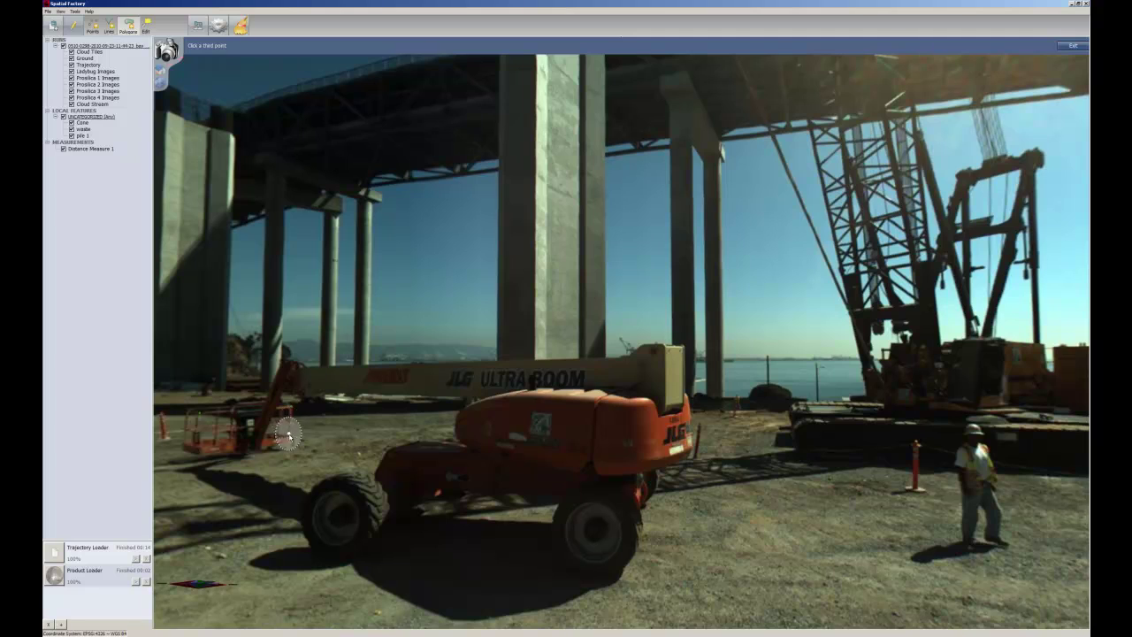
left_click(291, 443)
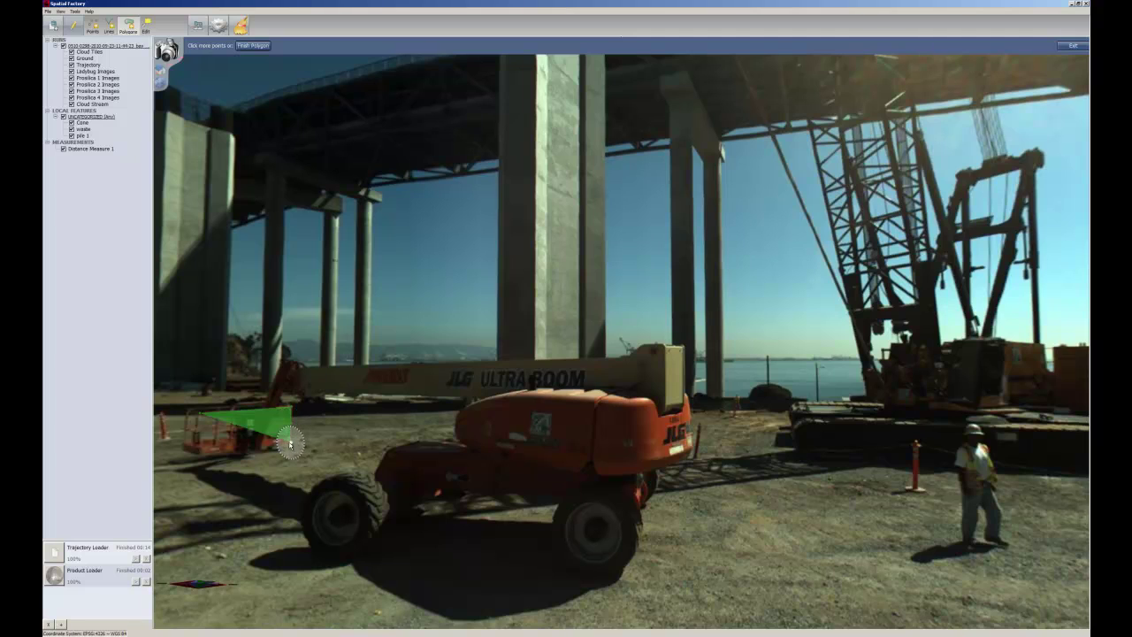
left_click(201, 455)
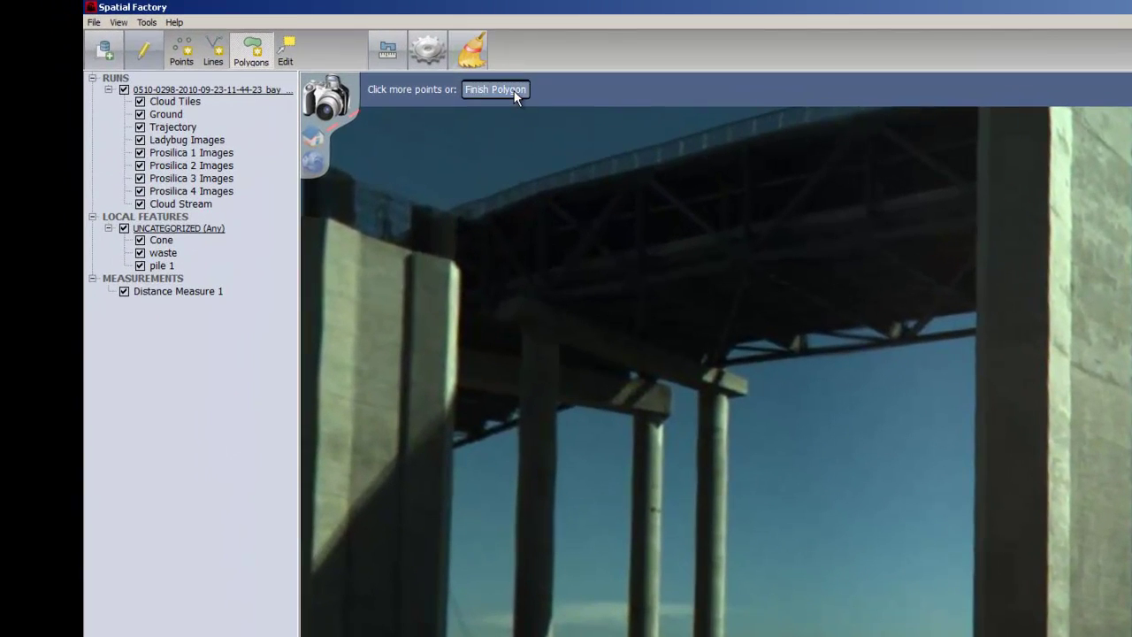
Finish the basket polygon, name it boom crane and leave feature drawing.
left_click(452, 81)
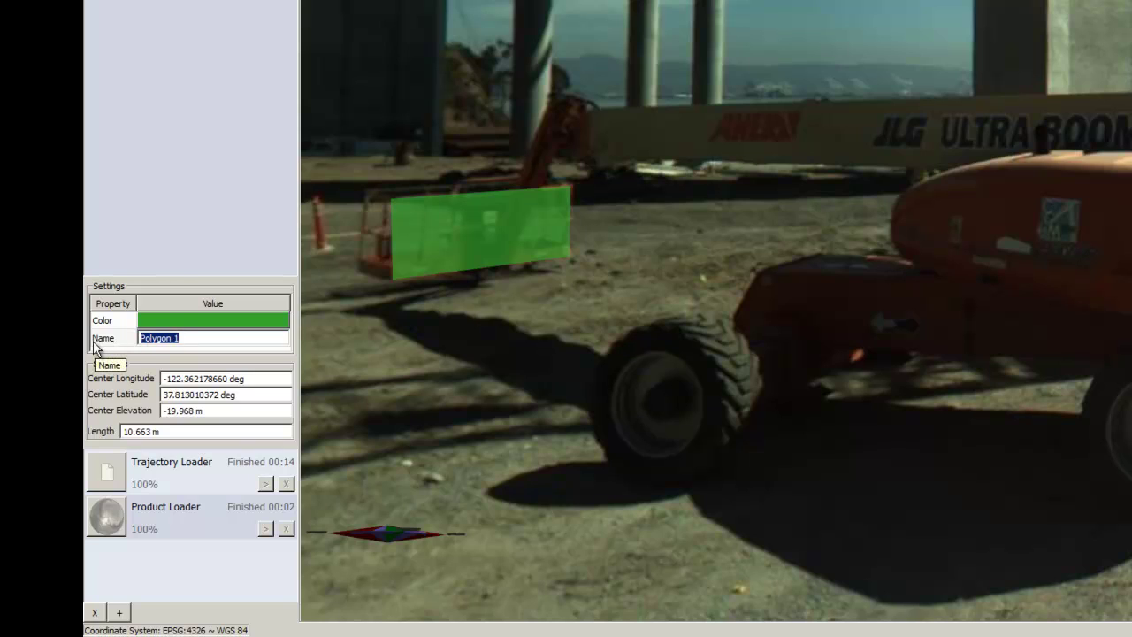
key("BackSpace")
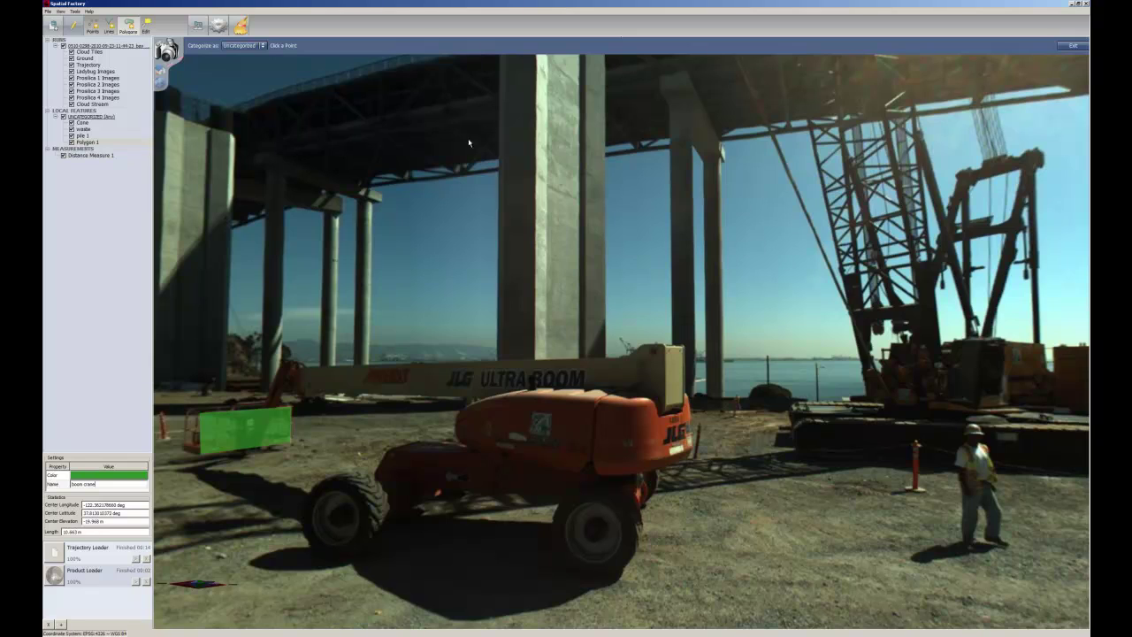
left_click(1081, 49)
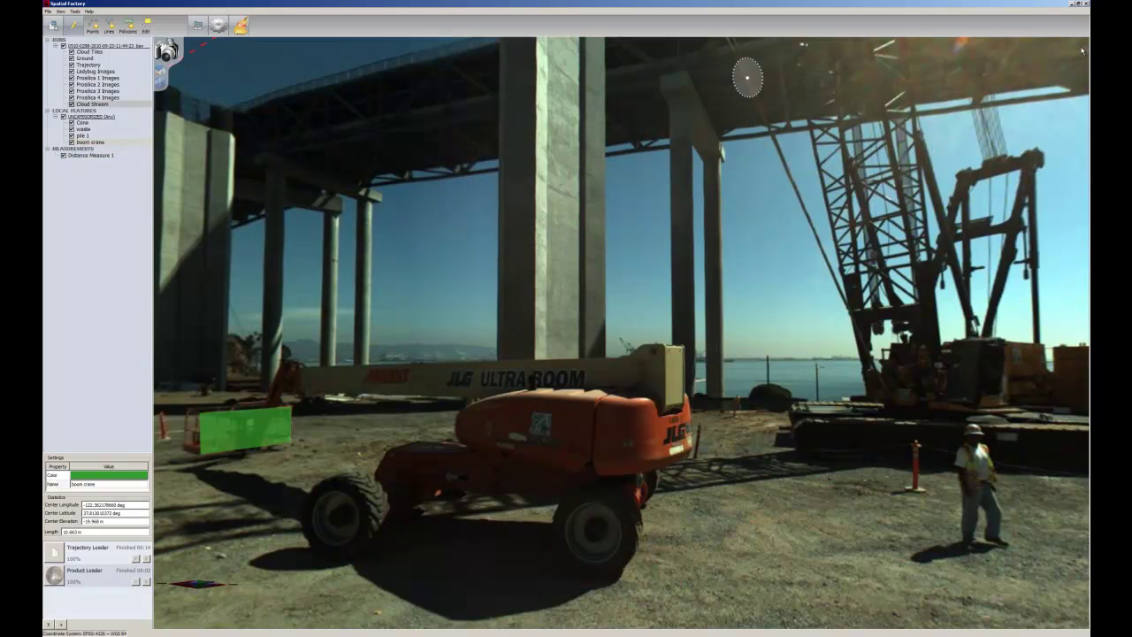